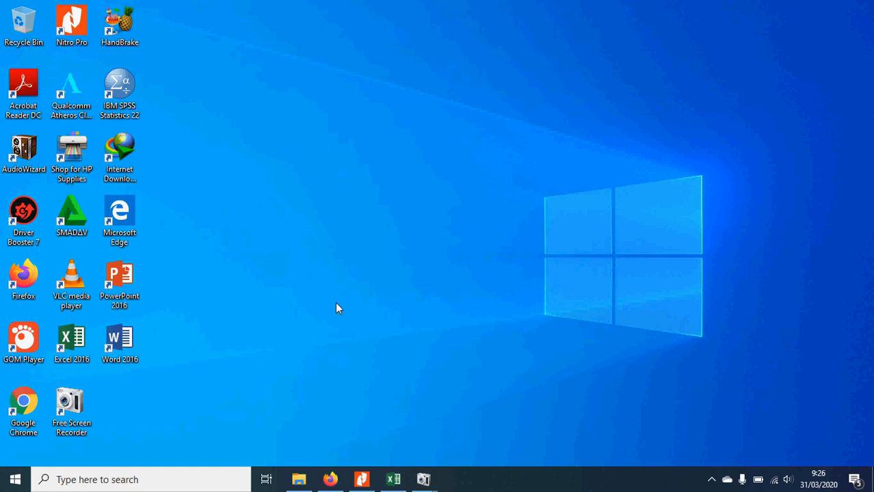
# Switch to the UJI Lanjut DMRT workbook in Excel and review the Produktivitas (ton/ha) table for Varietas A to G
pyautogui.click(393, 479)
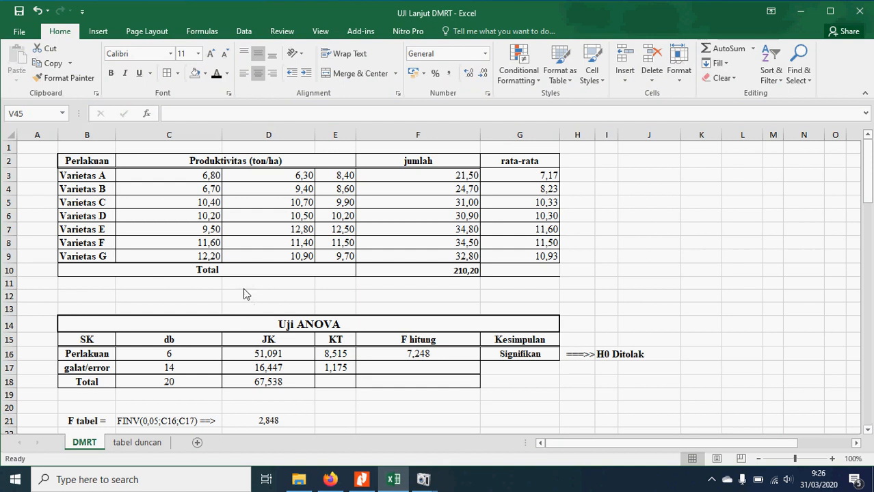
pyautogui.moveTo(78, 161); pyautogui.dragTo(499, 278)
pyautogui.click(236, 193)
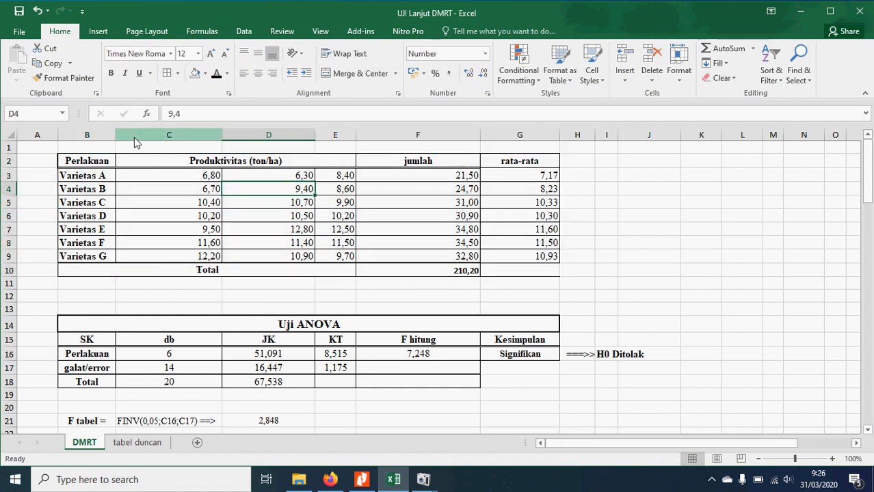
pyautogui.moveTo(99, 164); pyautogui.dragTo(496, 271)
pyautogui.click(296, 286)
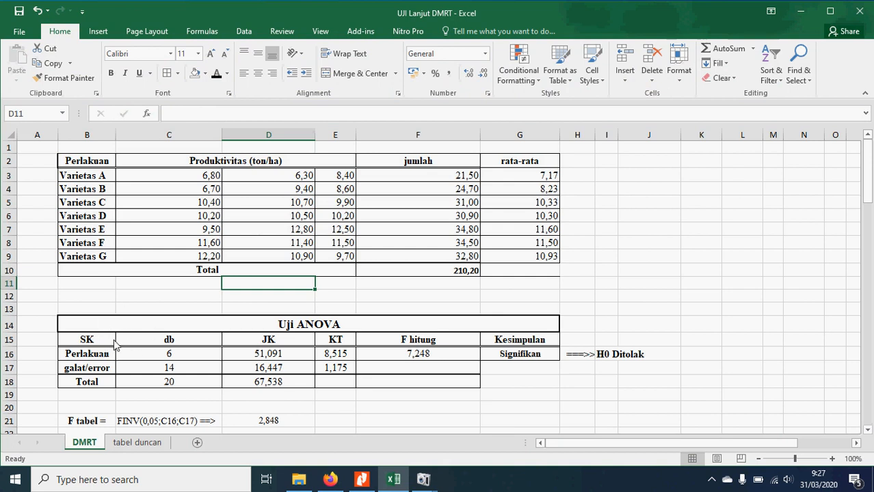
# Review the Uji ANOVA table, checking the Perlakuan row's JK, KT, F hitung and Kesimpulan cells
pyautogui.moveTo(97, 325); pyautogui.dragTo(425, 387)
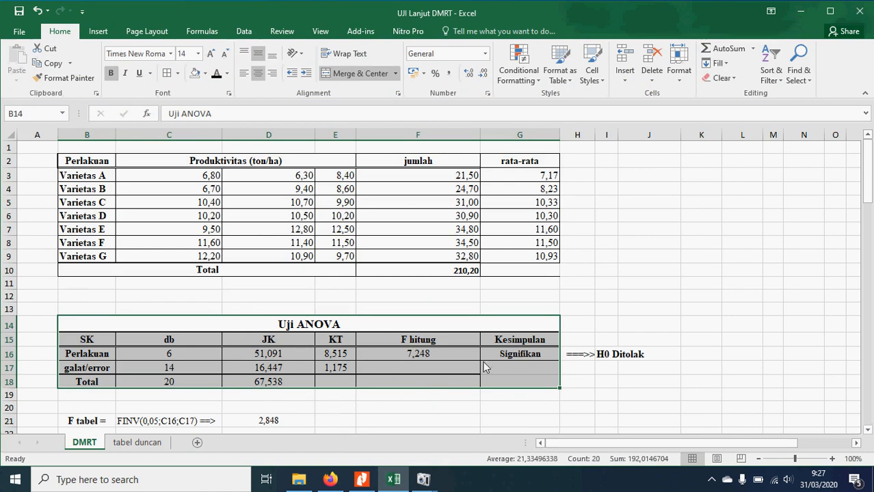
pyautogui.click(522, 360)
pyautogui.click(275, 353)
pyautogui.click(340, 357)
pyautogui.click(405, 355)
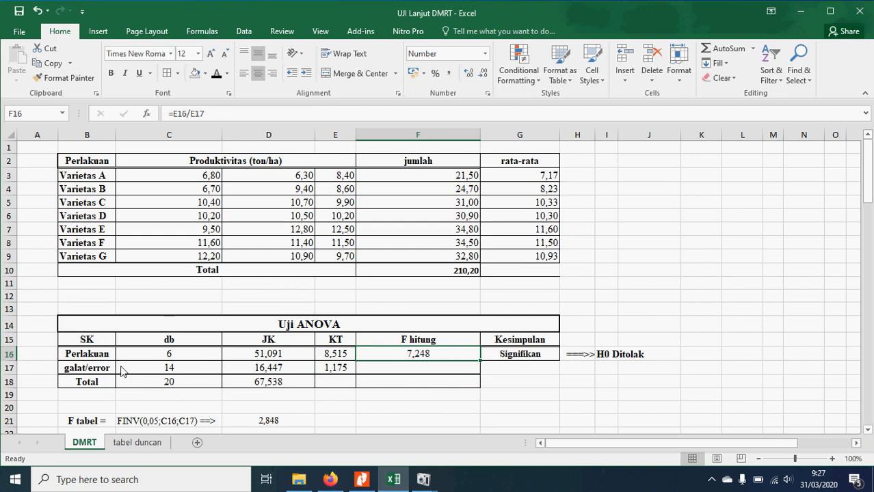
# Split the DMRT sheet into upper and lower panes just below the UJI LANJUT DMRT heading, without a vertical division
pyautogui.scroll(-3, 120, 370)
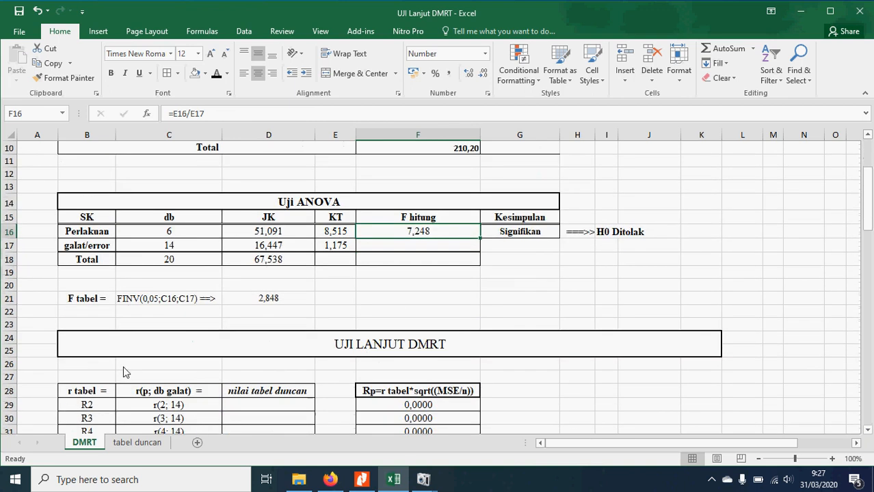
pyautogui.scroll(-2, 370, 358)
pyautogui.scroll(-4, 370, 359)
pyautogui.scroll(1, 286, 352)
pyautogui.scroll(1, 433, 221)
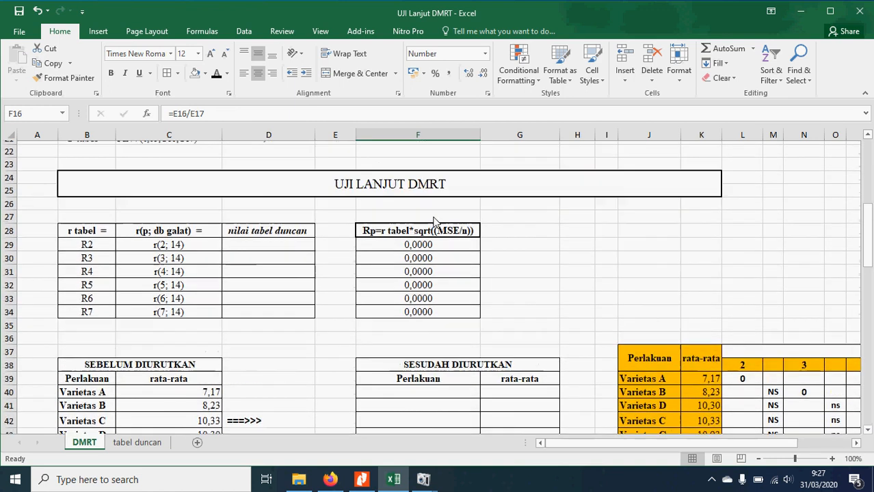
pyautogui.scroll(1, 435, 222)
pyautogui.scroll(-1, 435, 226)
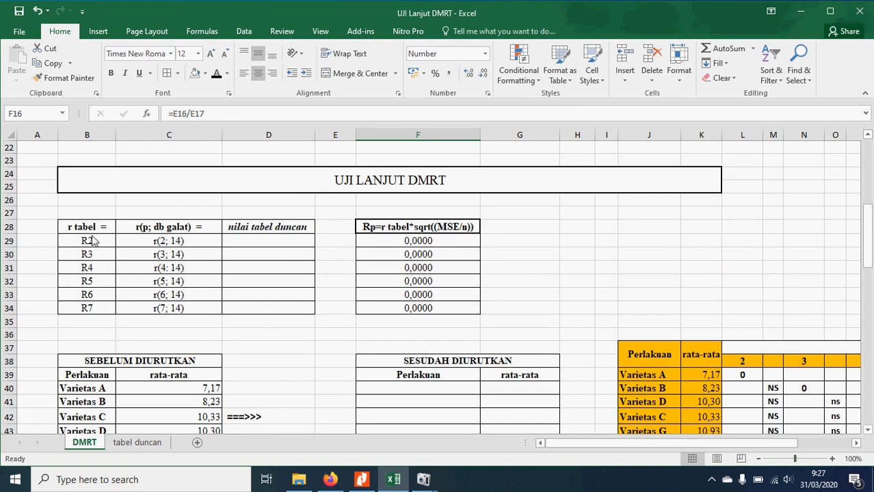
pyautogui.click(322, 32)
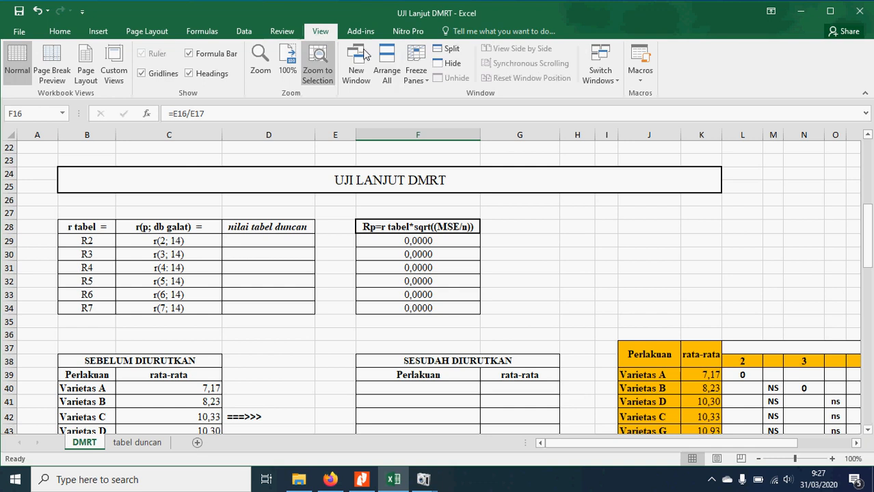
pyautogui.click(446, 49)
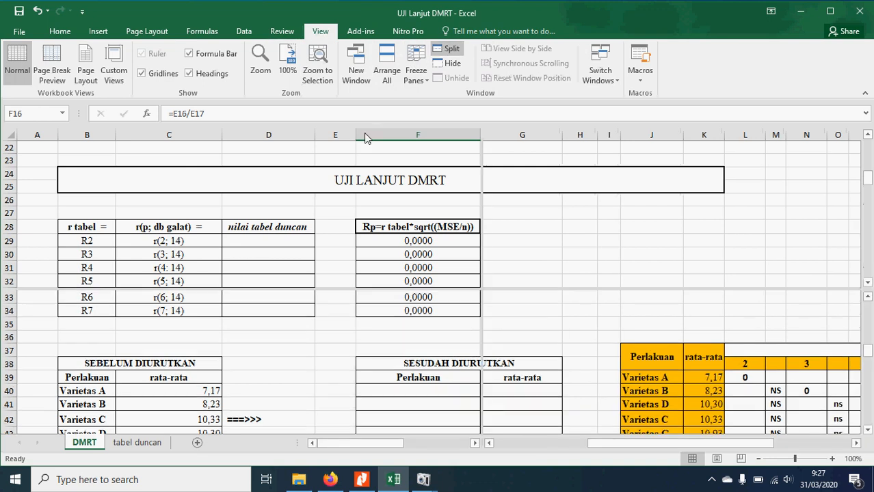
pyautogui.click(484, 247)
pyautogui.moveTo(481, 247); pyautogui.dragTo(6, 213)
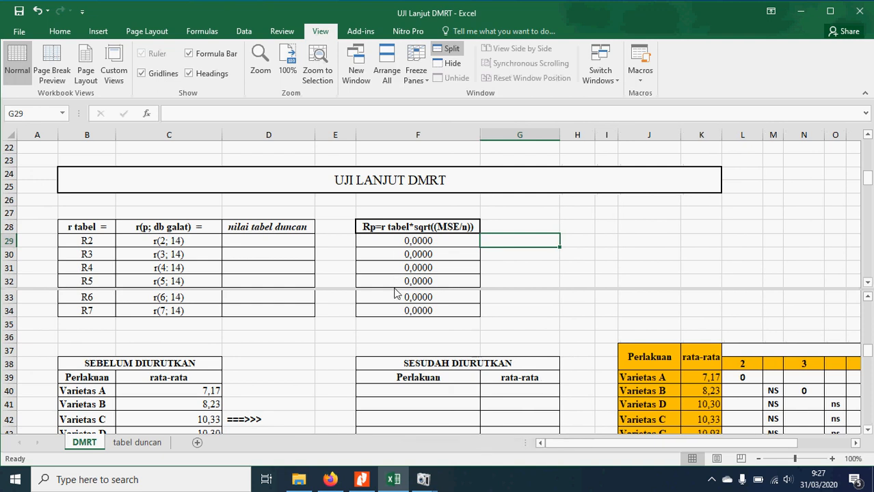
pyautogui.moveTo(395, 289); pyautogui.dragTo(395, 199)
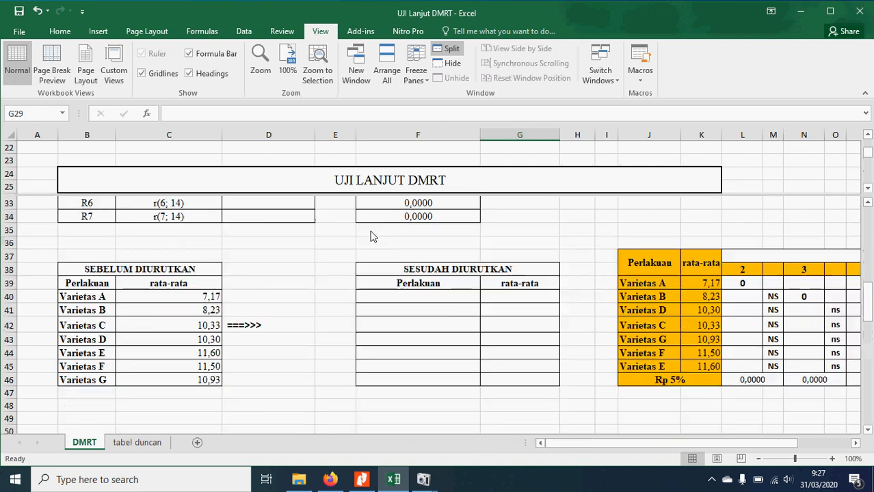
# Look over the r tabel, Rp, SEBELUM DIURUTKAN and SESUDAH DIURUTKAN tables in the lower pane
pyautogui.scroll(2, 345, 244)
pyautogui.scroll(-2, 345, 243)
pyautogui.click(345, 243)
pyautogui.scroll(3, 345, 243)
pyautogui.scroll(-2, 275, 245)
pyautogui.scroll(1, 275, 245)
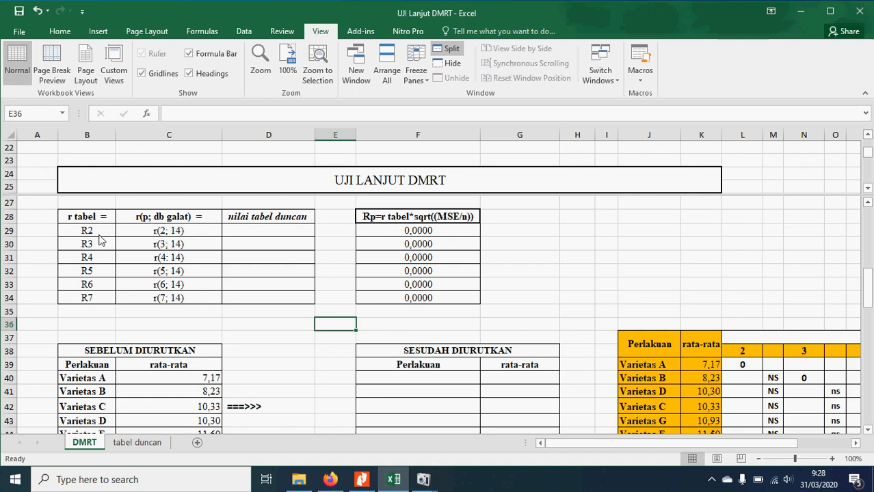
pyautogui.scroll(8, 105, 244)
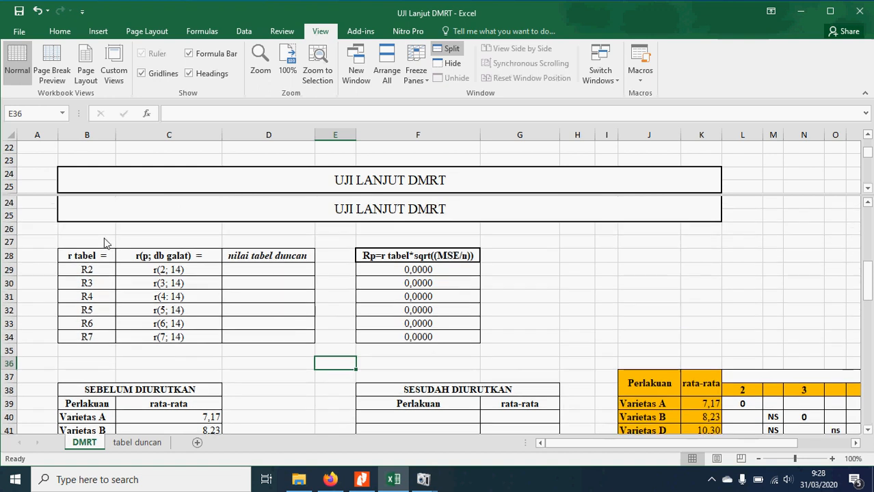
pyautogui.scroll(-6, 105, 243)
pyautogui.scroll(-3, 104, 237)
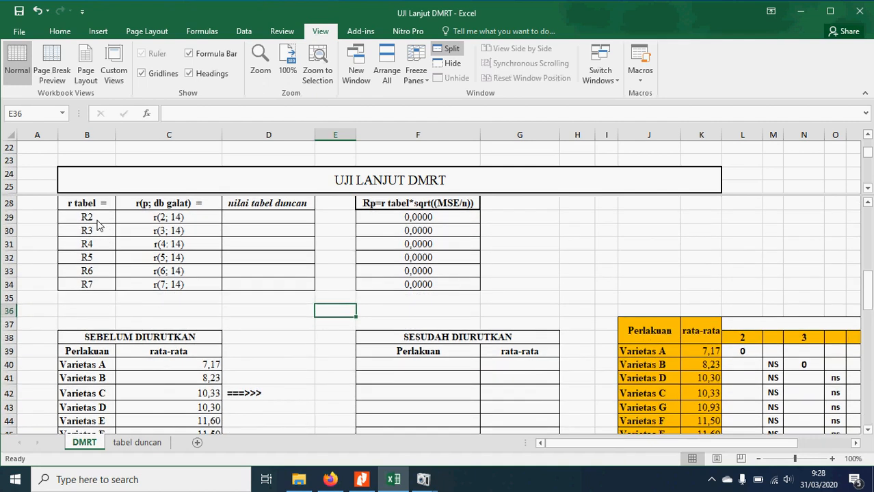
# Go through the R2 to R7 entries under r tabel, and inspect the Rp formula for R2
pyautogui.click(98, 221)
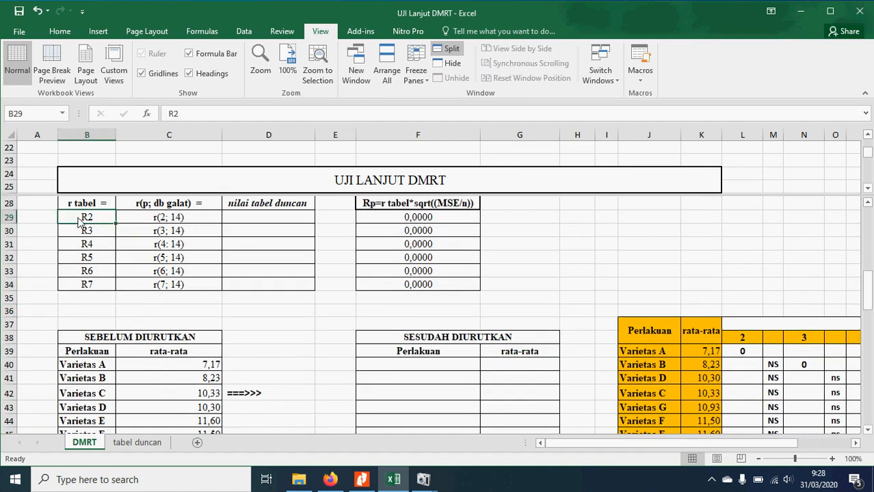
pyautogui.click(82, 230)
pyautogui.click(87, 244)
pyautogui.click(93, 258)
pyautogui.click(98, 271)
pyautogui.click(101, 287)
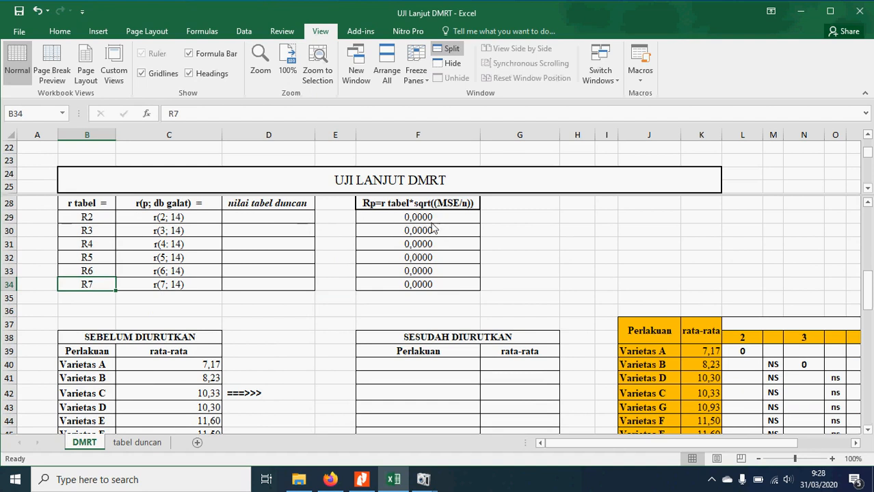
pyautogui.moveTo(402, 217); pyautogui.dragTo(408, 283)
pyautogui.click(399, 218)
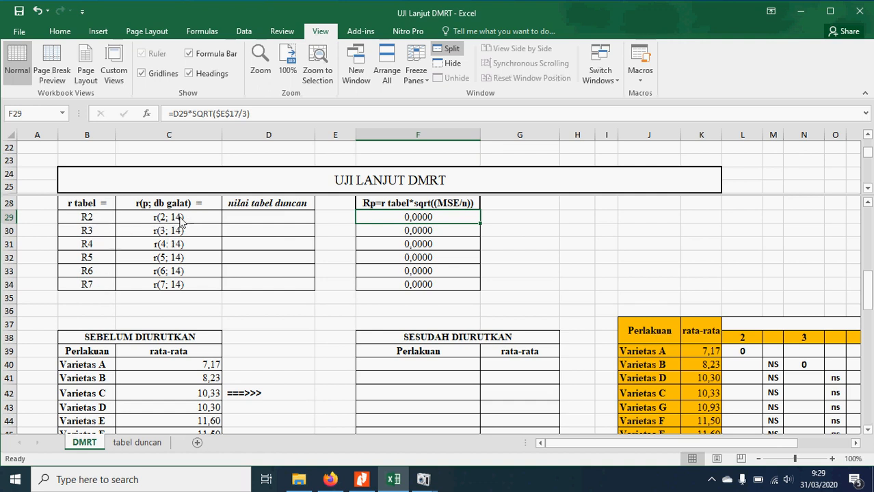
# Examine the Duncan critical value tables for 0.05 and 0.01 on the tabel duncan sheet
pyautogui.click(145, 444)
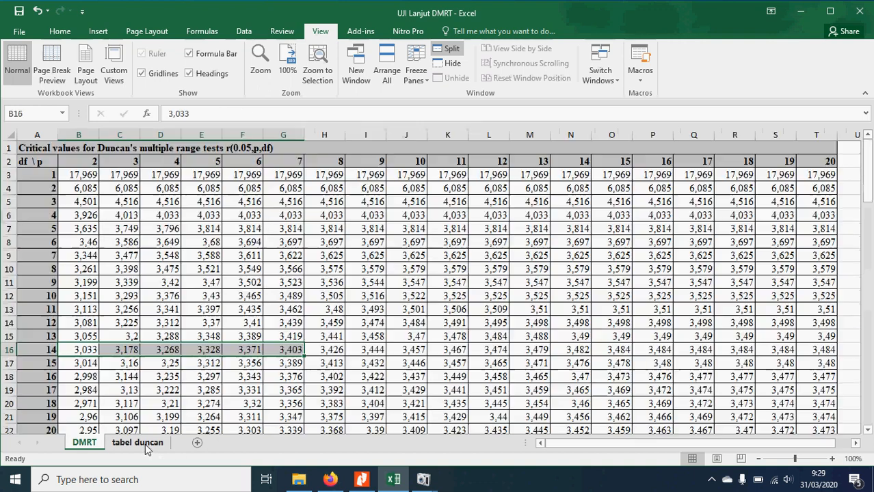
pyautogui.click(94, 166)
pyautogui.moveTo(609, 447); pyautogui.dragTo(585, 446)
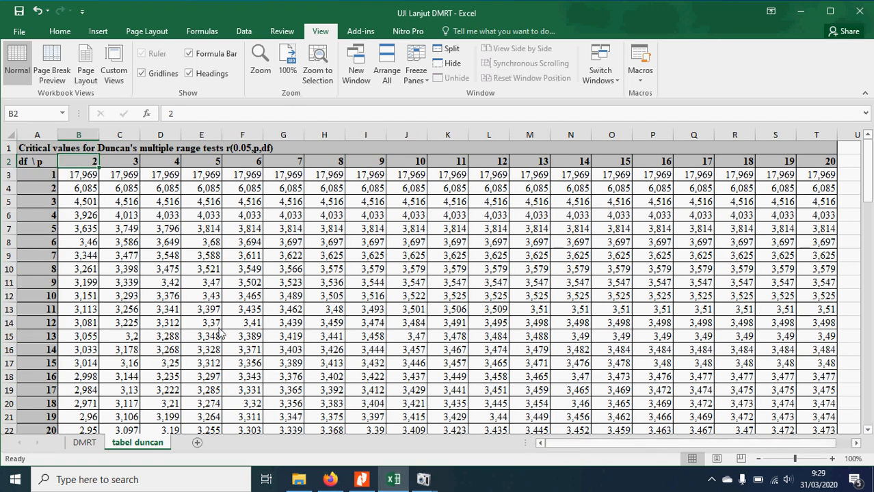
pyautogui.click(48, 176)
pyautogui.scroll(-7, 60, 286)
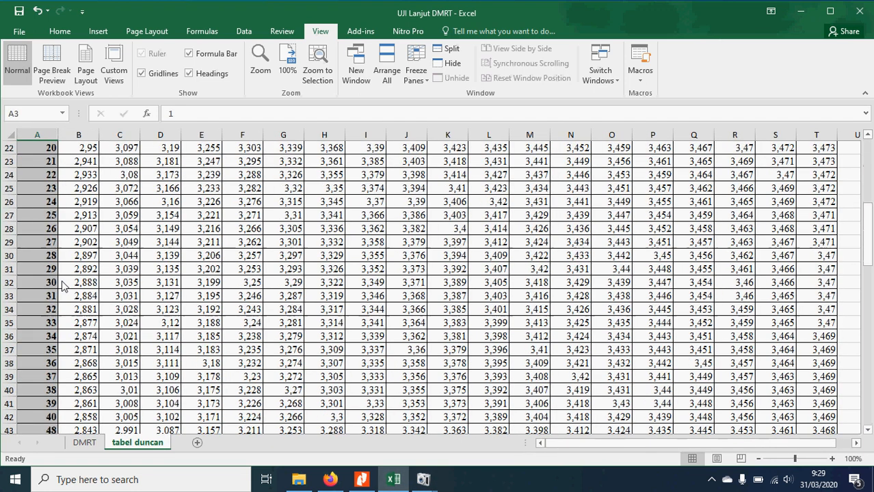
pyautogui.scroll(-3, 61, 286)
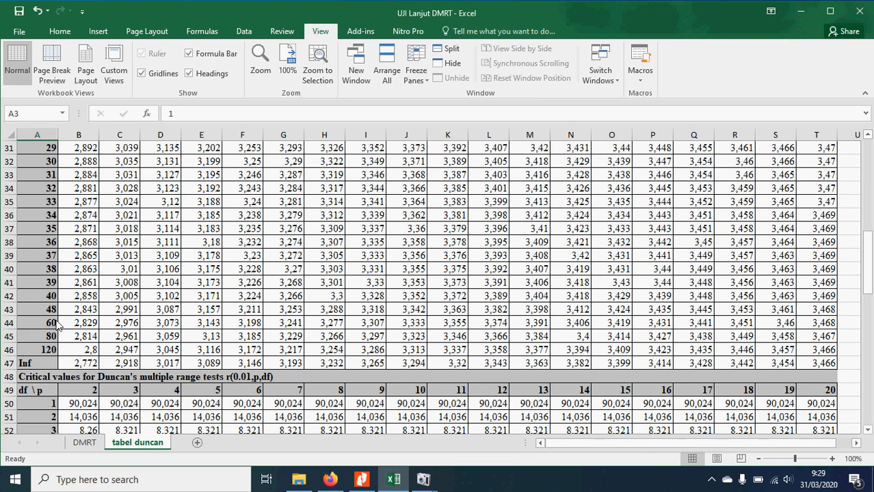
pyautogui.scroll(10, 58, 327)
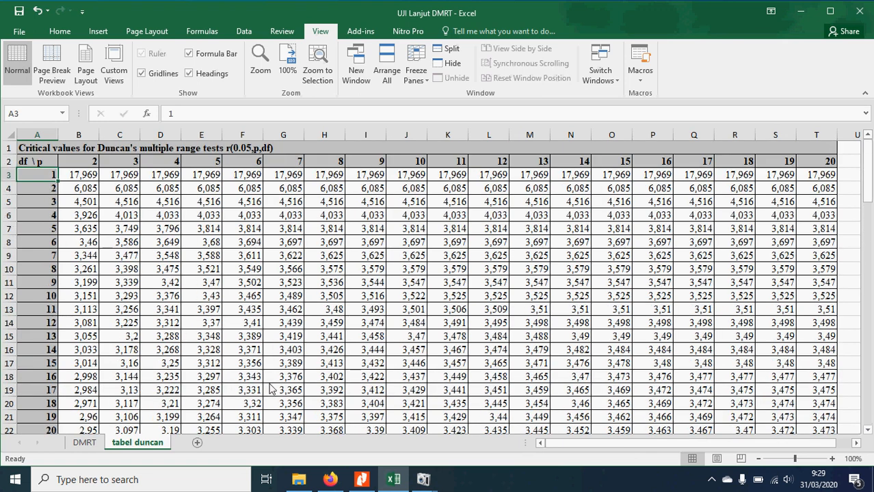
pyautogui.scroll(-13, 270, 379)
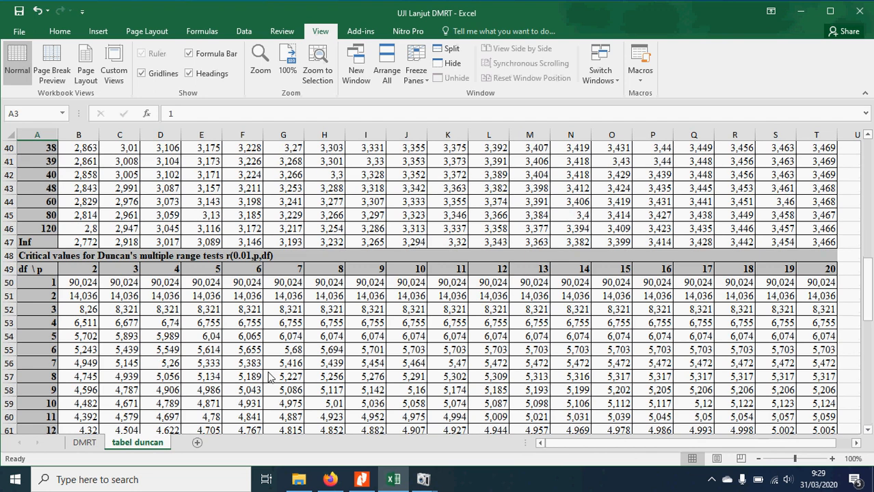
pyautogui.scroll(-4, 251, 381)
pyautogui.scroll(12, 251, 381)
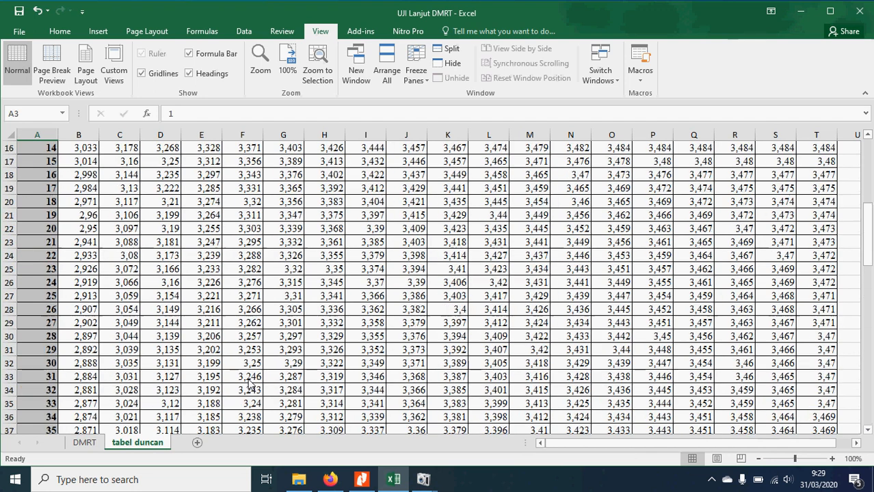
pyautogui.press('Right')
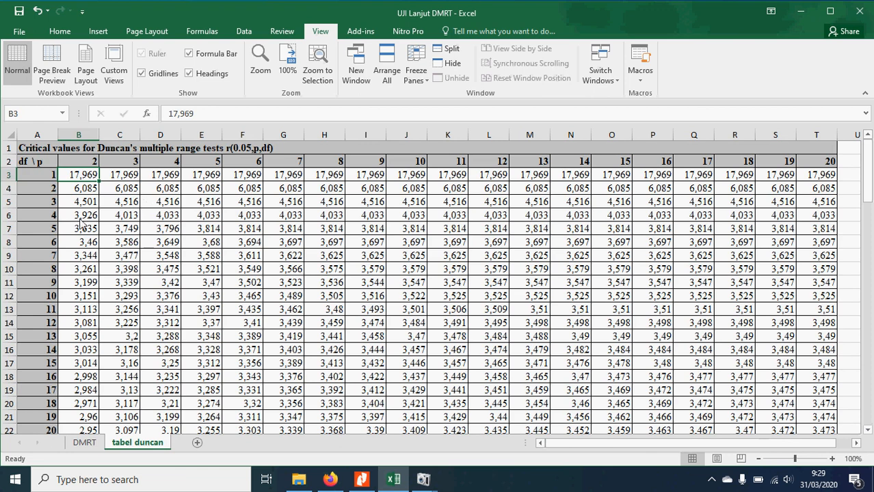
# Check the df column and the p headings 2 to 7 in the 0.05 Duncan table
pyautogui.moveTo(32, 176); pyautogui.dragTo(35, 338)
pyautogui.click(94, 166)
pyautogui.moveTo(94, 166); pyautogui.dragTo(286, 167)
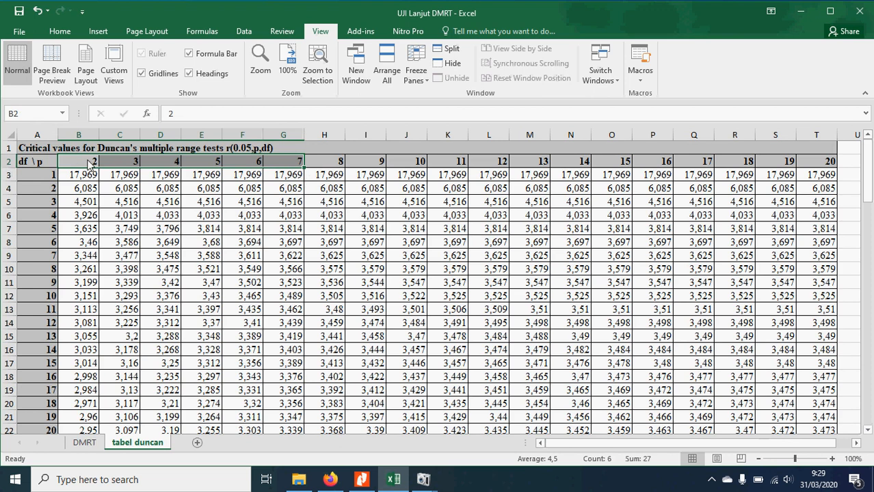
pyautogui.click(120, 165)
pyautogui.moveTo(180, 168); pyautogui.dragTo(202, 168)
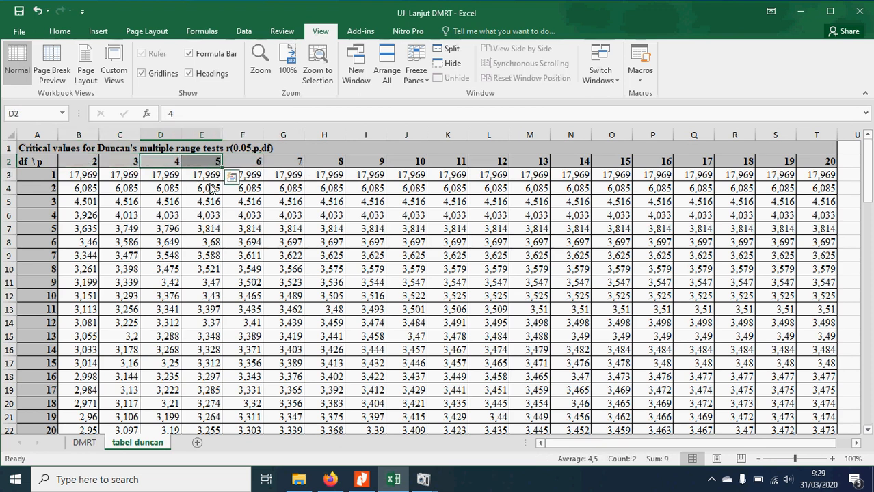
# Return to the DMRT sheet and check the galat/error db in the ANOVA table against the r(p; db galat) entries
pyautogui.click(85, 443)
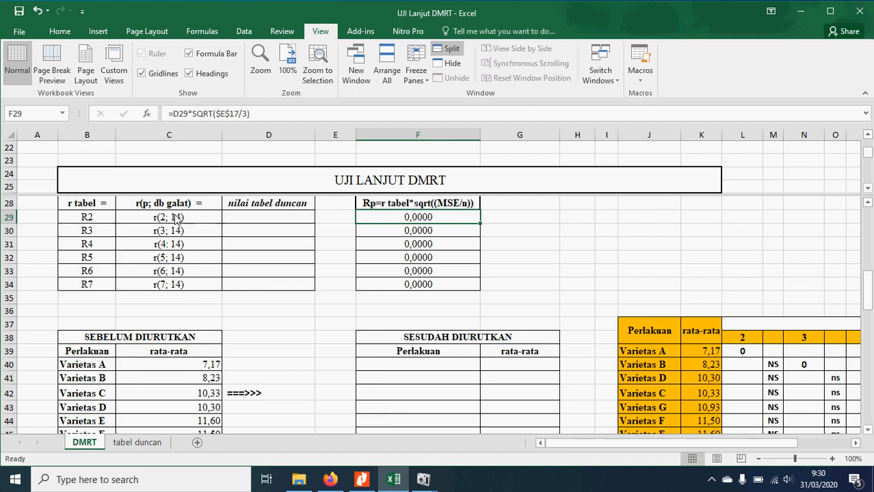
pyautogui.scroll(7, 203, 243)
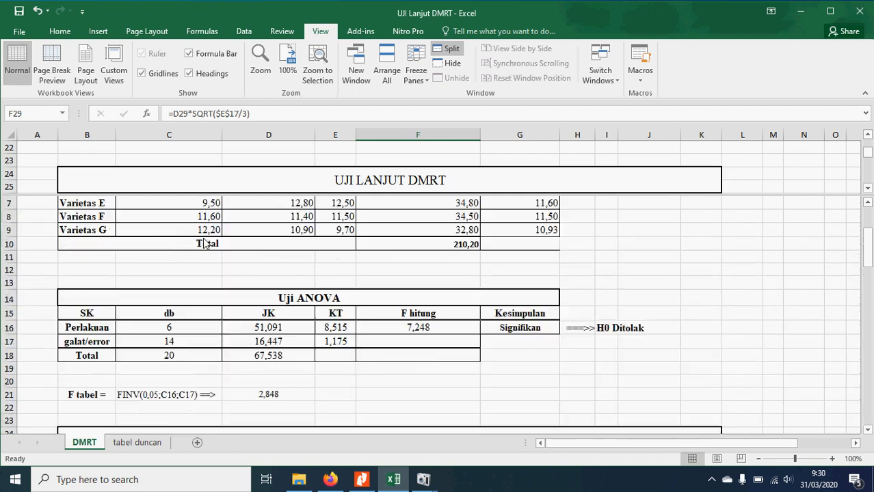
pyautogui.click(182, 342)
pyautogui.scroll(-3, 188, 348)
pyautogui.scroll(-2, 189, 348)
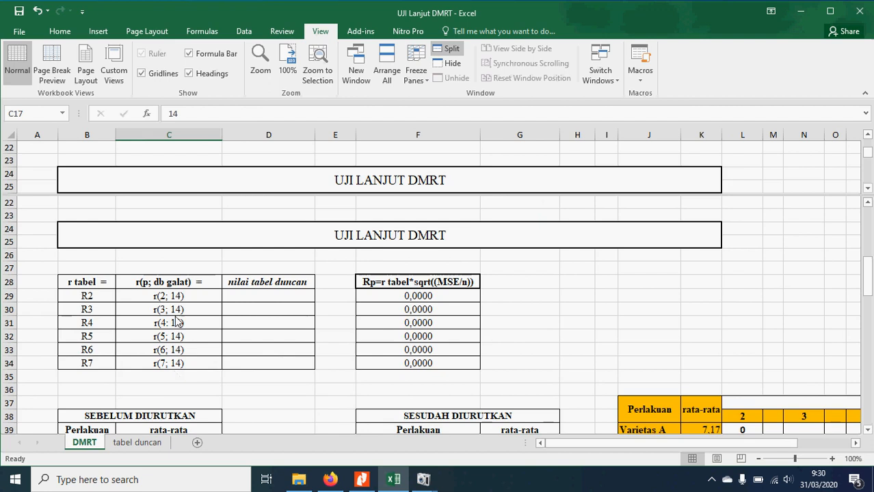
# On the tabel duncan sheet, fill the df 14 values for p 2 to 7 in the 0.05 table yellow and reselect them
pyautogui.click(137, 443)
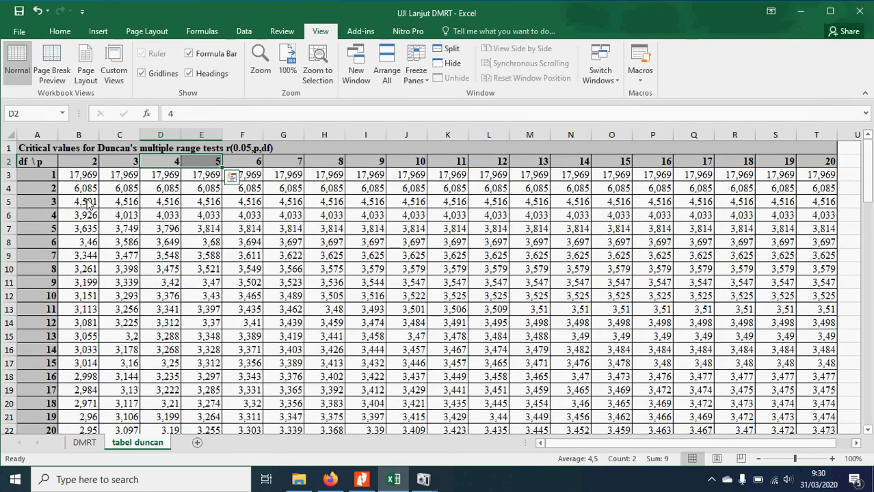
pyautogui.moveTo(70, 351); pyautogui.dragTo(296, 356)
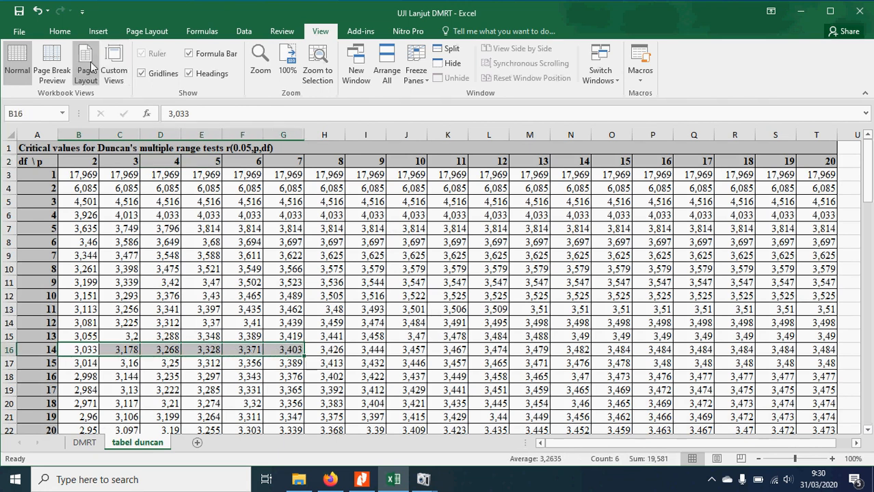
pyautogui.click(60, 31)
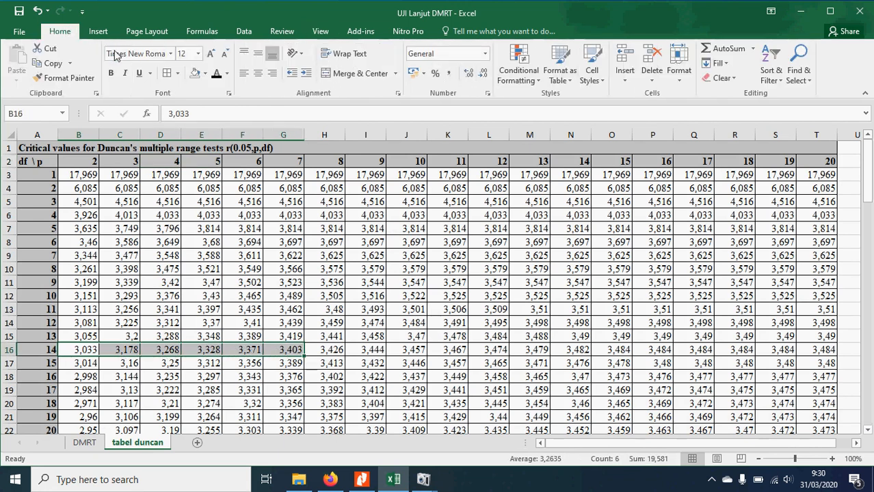
pyautogui.click(205, 74)
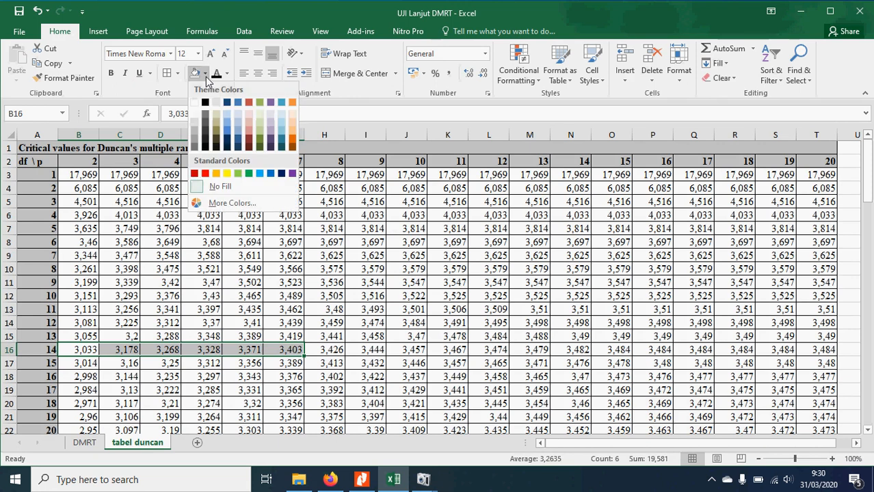
pyautogui.click(226, 175)
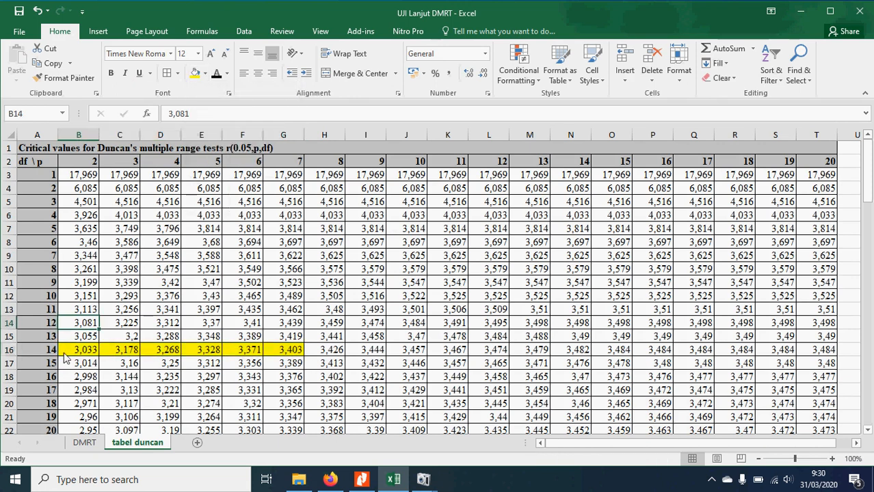
pyautogui.moveTo(77, 358); pyautogui.dragTo(280, 355)
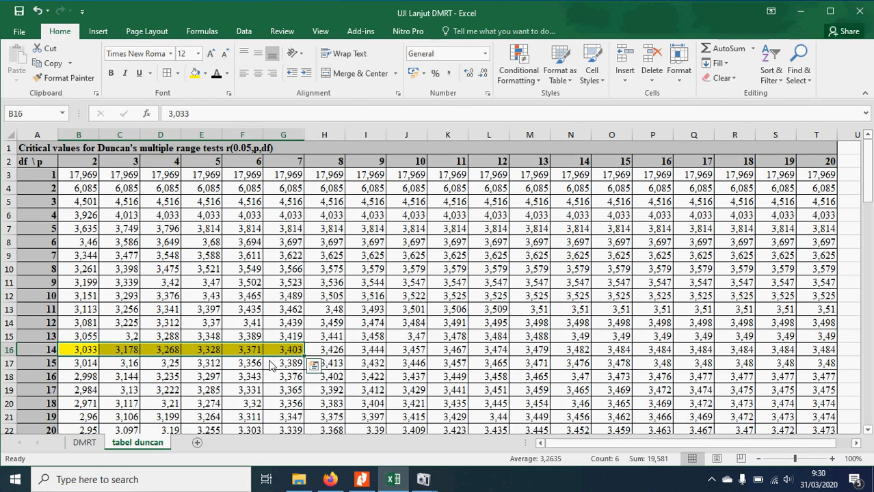
pyautogui.click(314, 366)
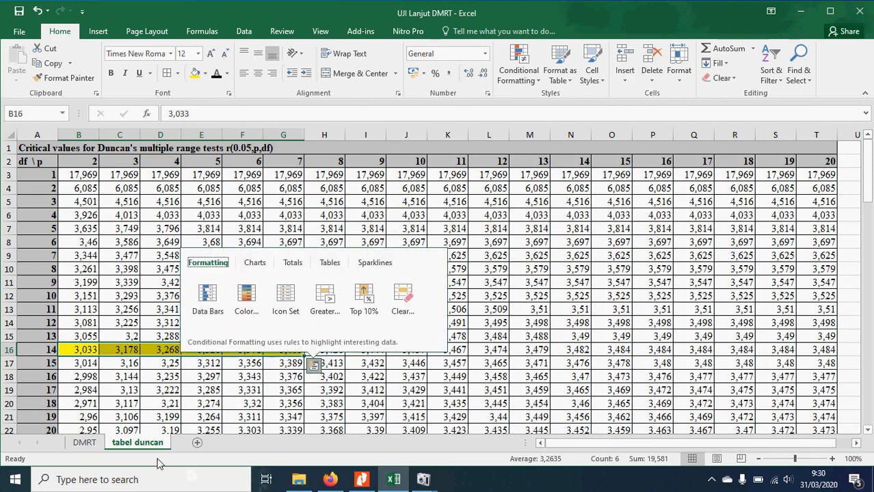
pyautogui.click(86, 444)
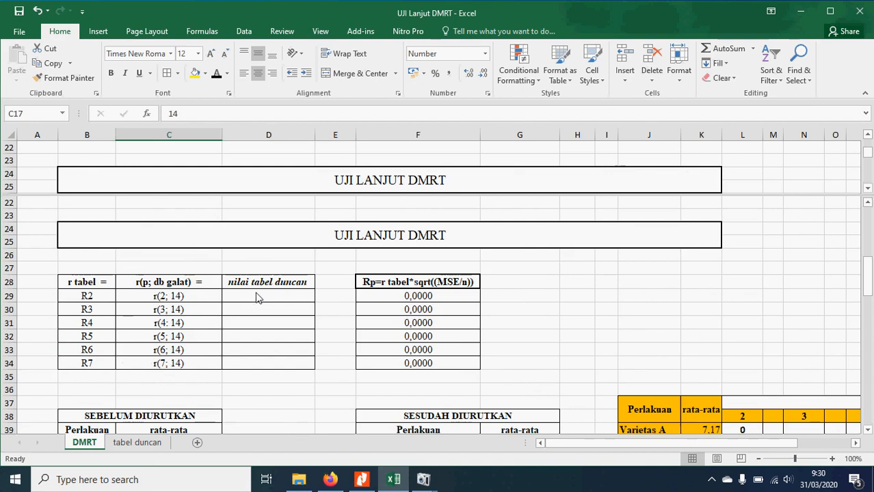
pyautogui.click(259, 297)
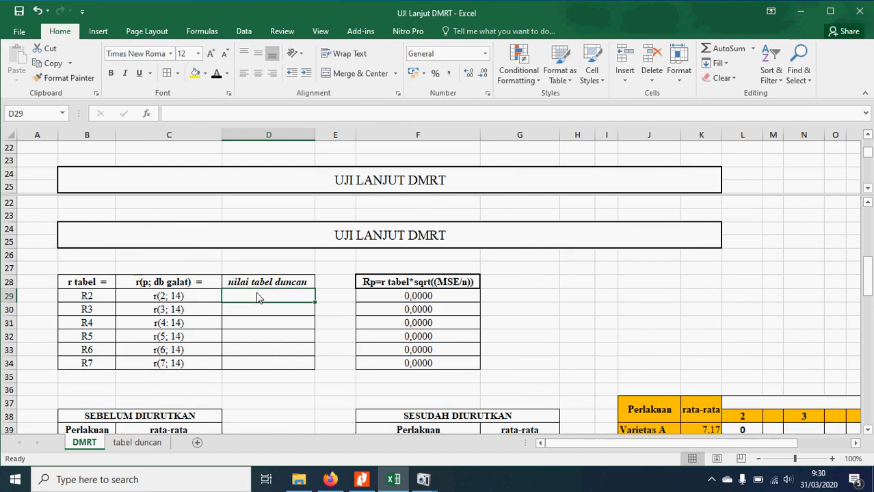
pyautogui.rightClick(258, 297)
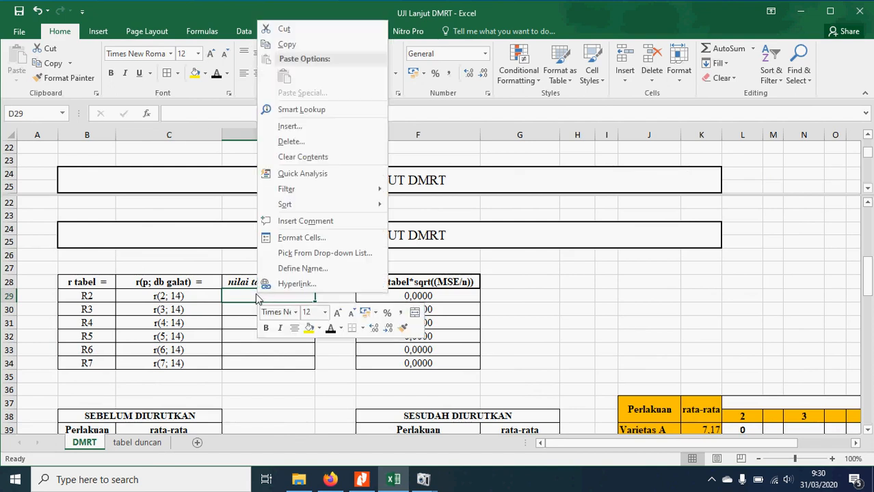
pyautogui.click(141, 443)
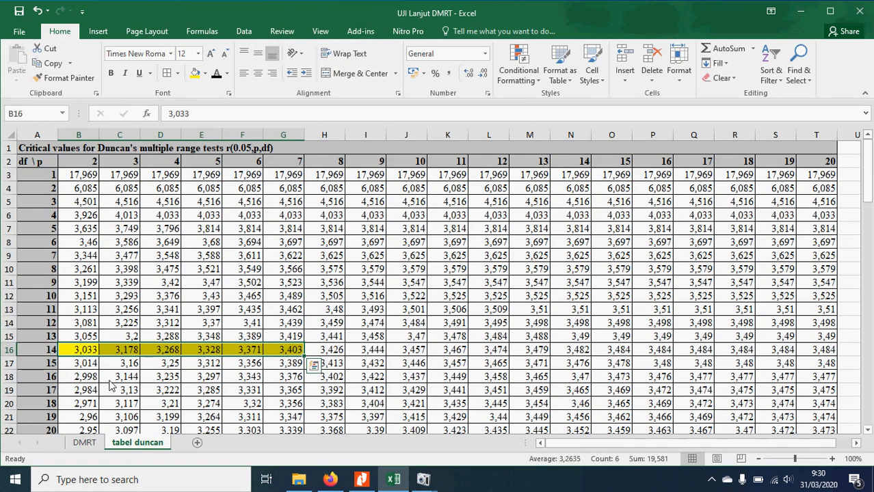
# Copy the selected df 14 values, paste them transposed into the DMRT sheet's nilai tabel duncan column from R2 to R7, and centre them
pyautogui.hotkey('ctrl', 'c')
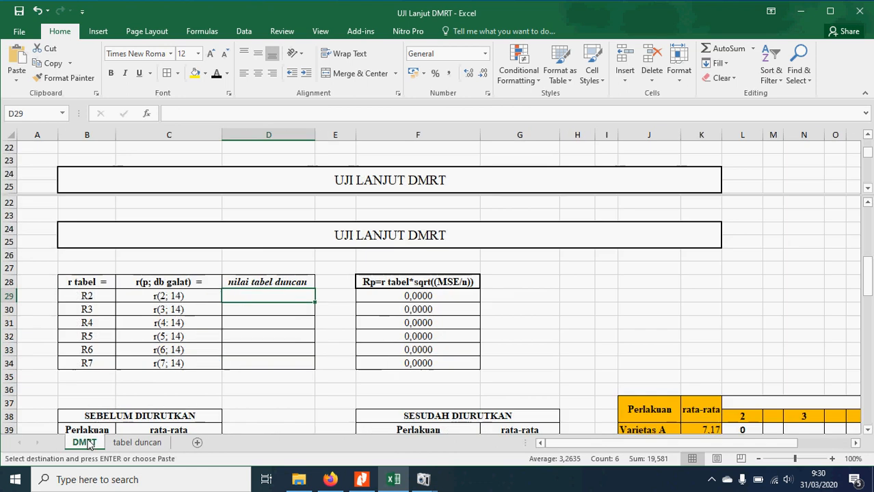
pyautogui.click(84, 443)
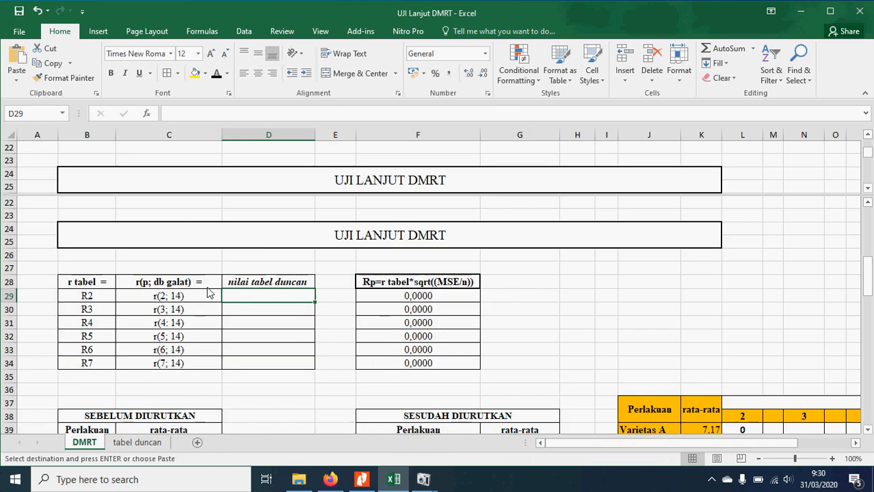
pyautogui.rightClick(257, 301)
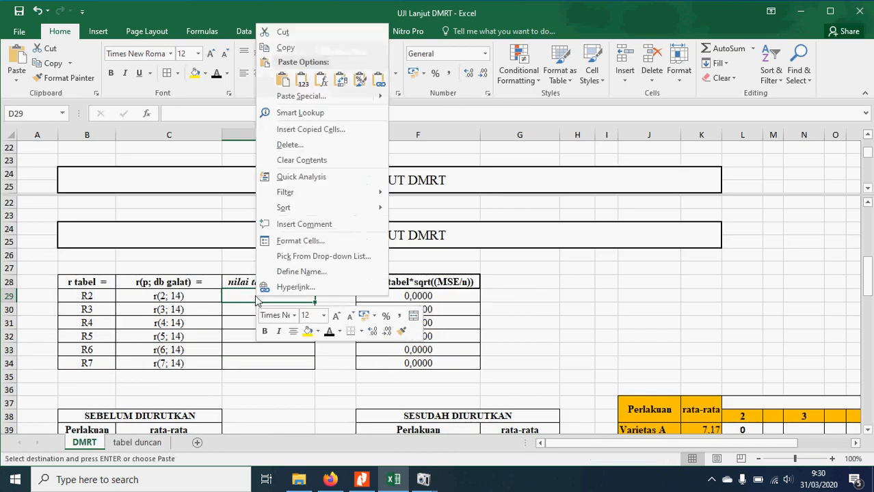
pyautogui.click(322, 92)
pyautogui.click(342, 177)
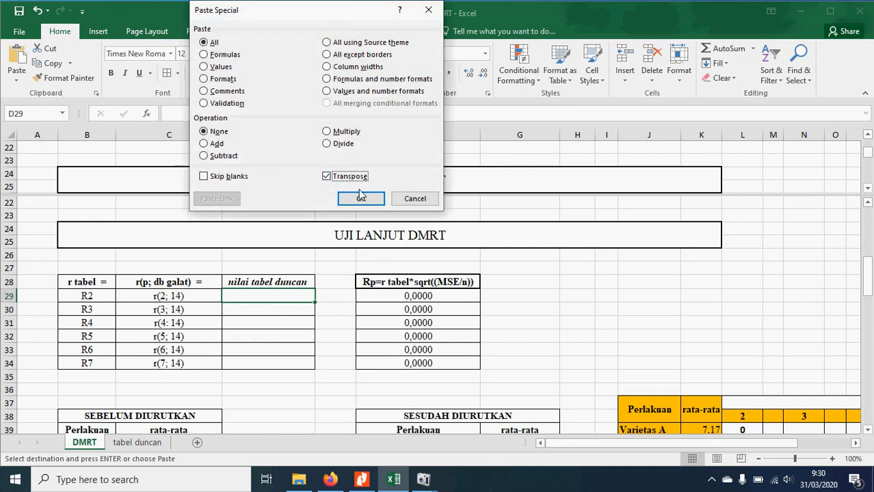
pyautogui.click(361, 199)
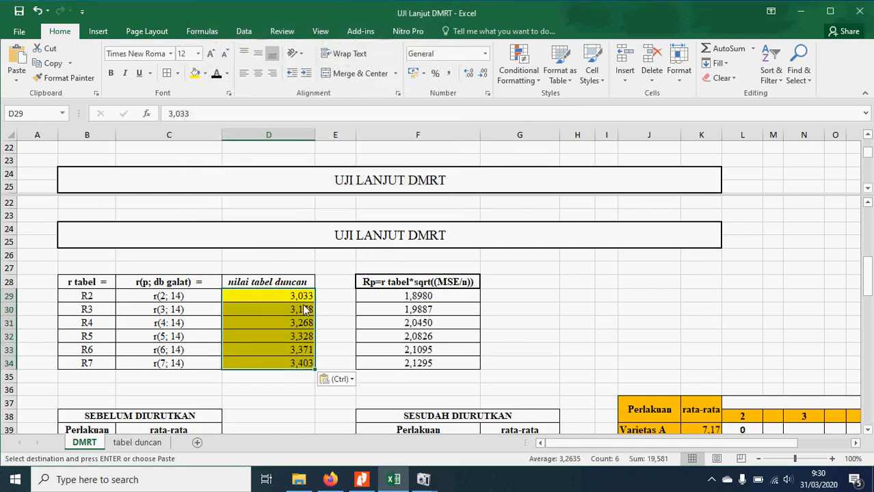
pyautogui.click(258, 73)
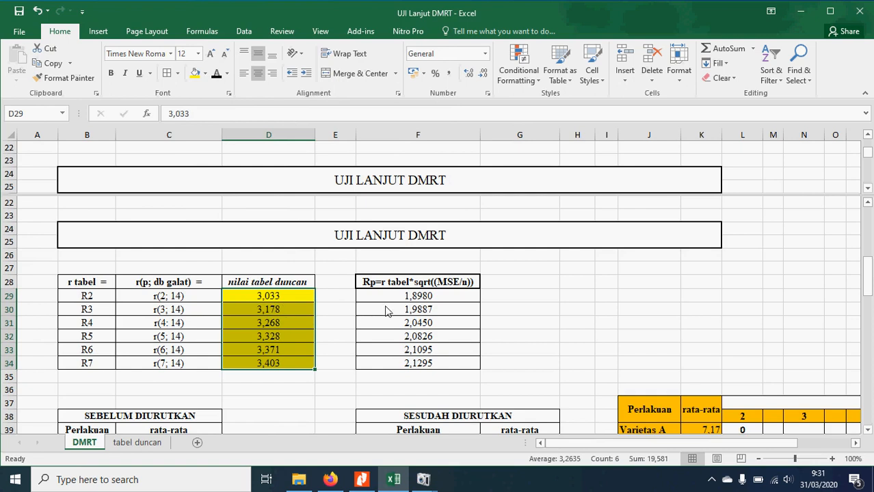
# Check the Rp formula =D29*SQRT($E$17/3) for R2 and fill it down through R7
pyautogui.click(417, 298)
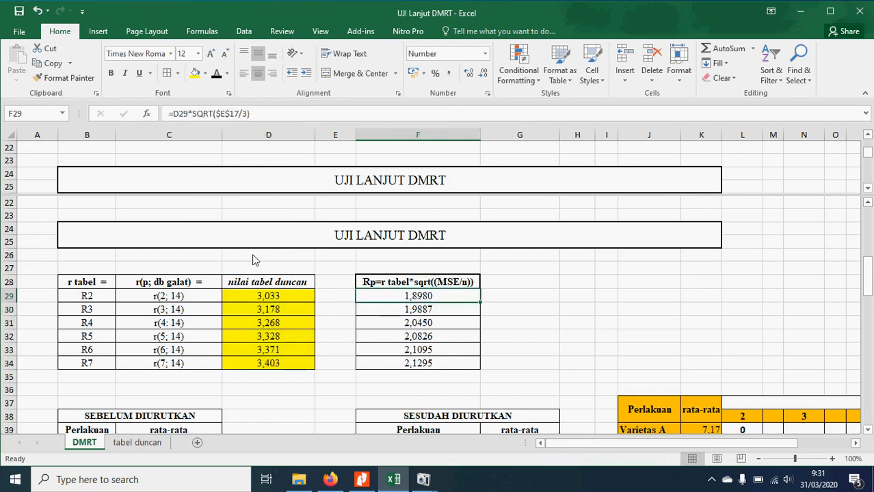
pyautogui.click(228, 115)
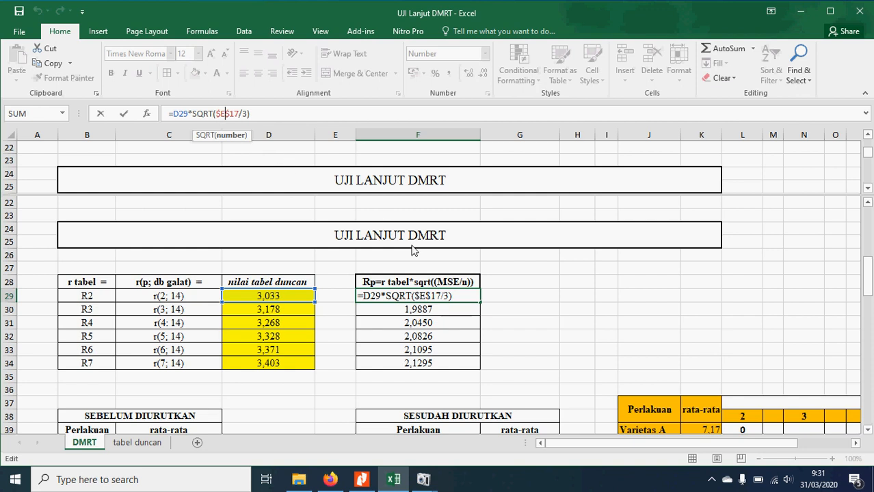
pyautogui.press('Return')
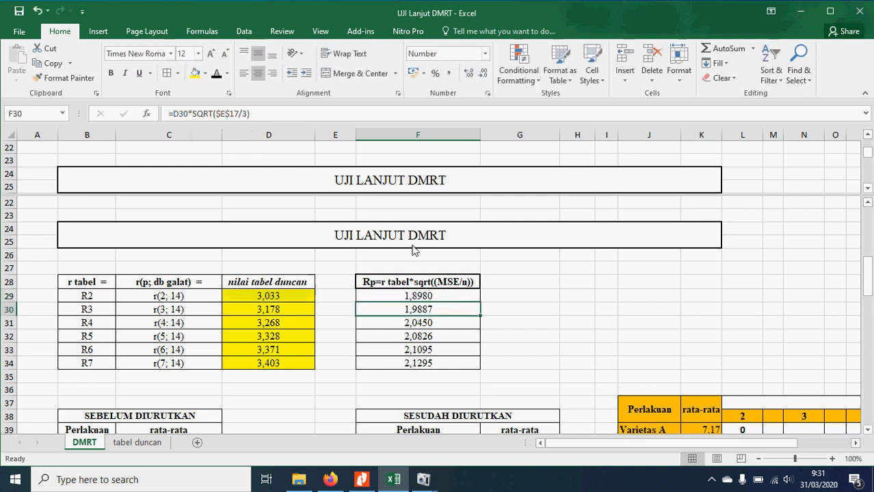
pyautogui.click(446, 299)
pyautogui.moveTo(480, 306); pyautogui.dragTo(482, 368)
pyautogui.click(478, 331)
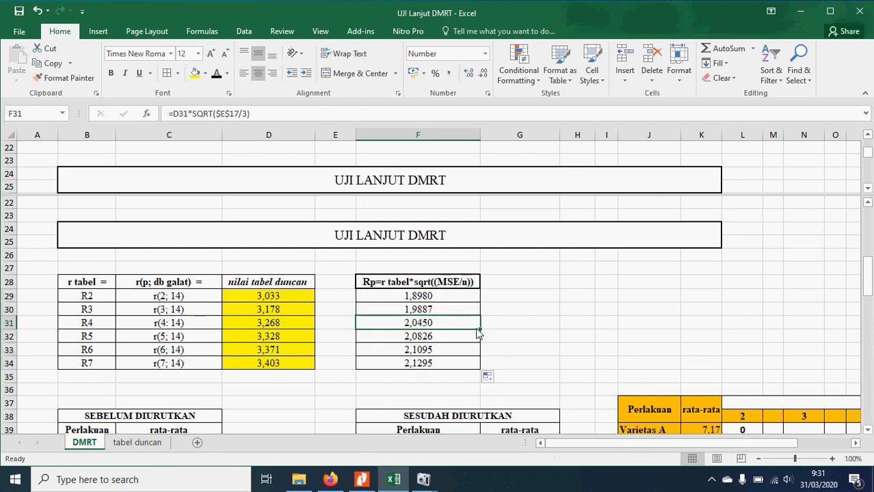
# Copy the Varietas A to G names and means from the SEBELUM DIURUTKAN table into the SESUDAH DIURUTKAN table
pyautogui.scroll(-1, 499, 376)
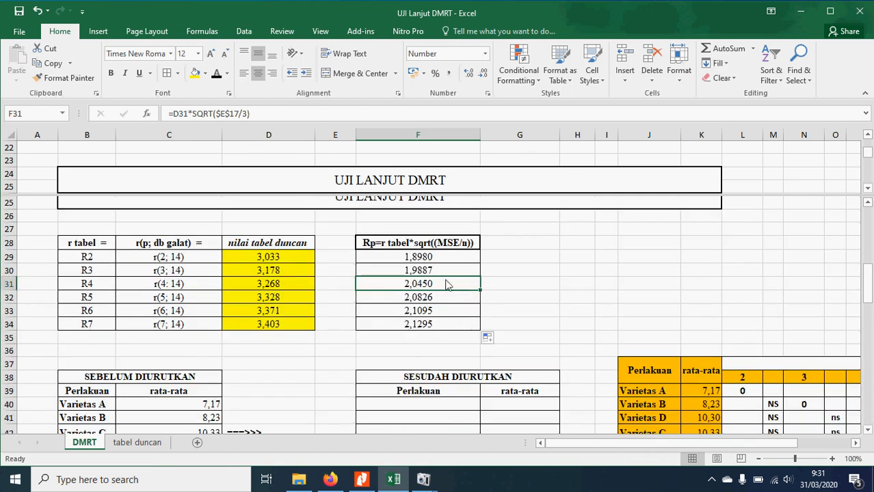
pyautogui.scroll(-1, 460, 280)
pyautogui.scroll(-2, 459, 280)
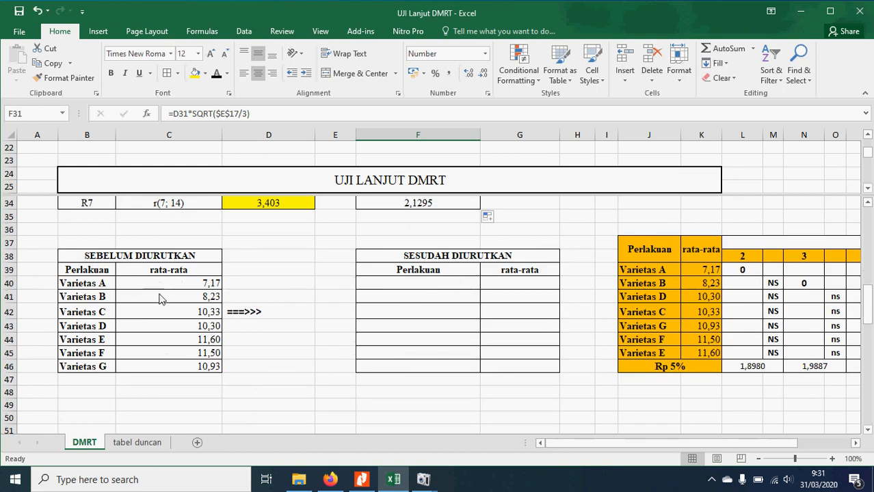
pyautogui.moveTo(80, 289); pyautogui.dragTo(172, 364)
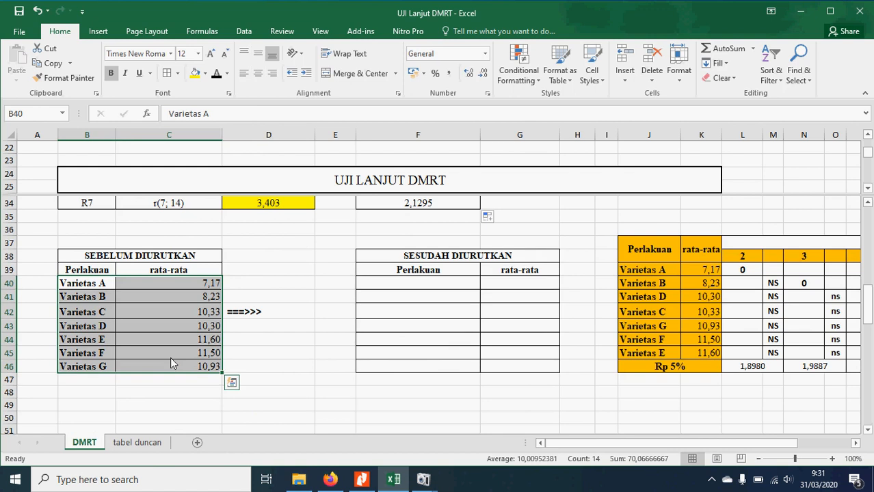
pyautogui.hotkey('ctrl', 'c')
pyautogui.click(383, 290)
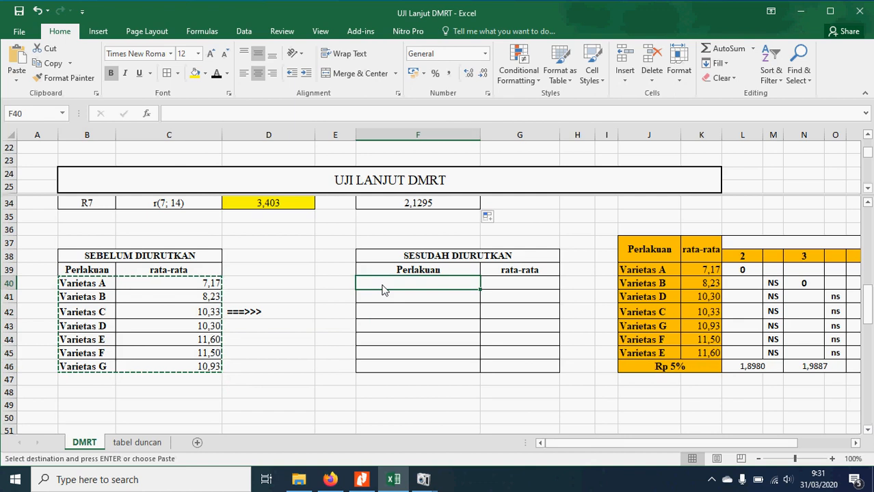
pyautogui.hotkey('ctrl', 'v')
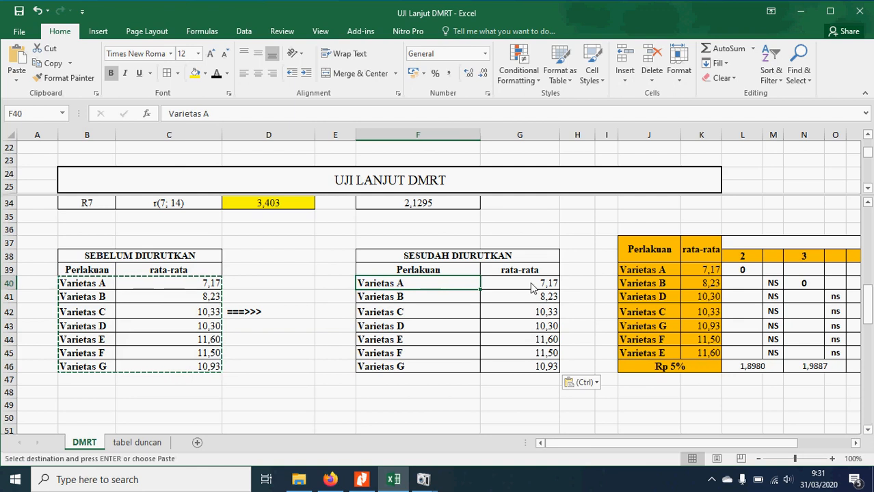
# Sort the SESUDAH DIURUTKAN rows by rata-rata from smallest to largest, keeping each variety with its mean
pyautogui.moveTo(531, 288); pyautogui.dragTo(451, 373)
pyautogui.click(510, 297)
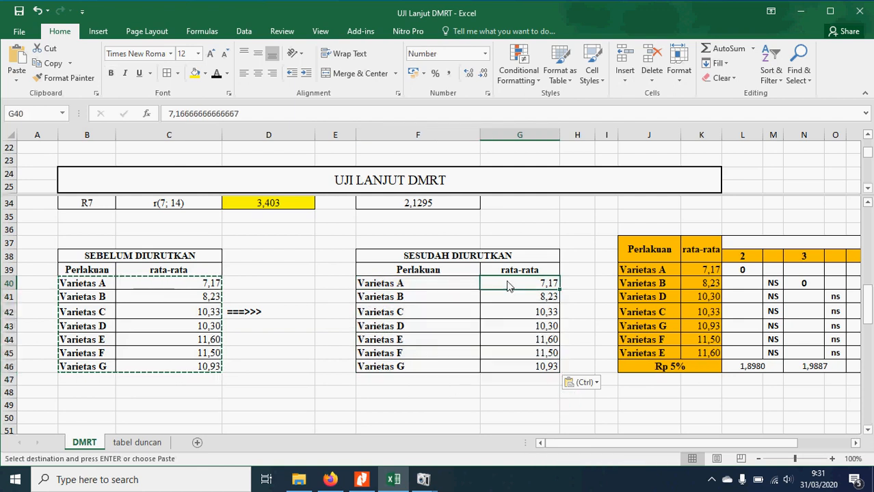
pyautogui.moveTo(426, 284); pyautogui.dragTo(445, 374)
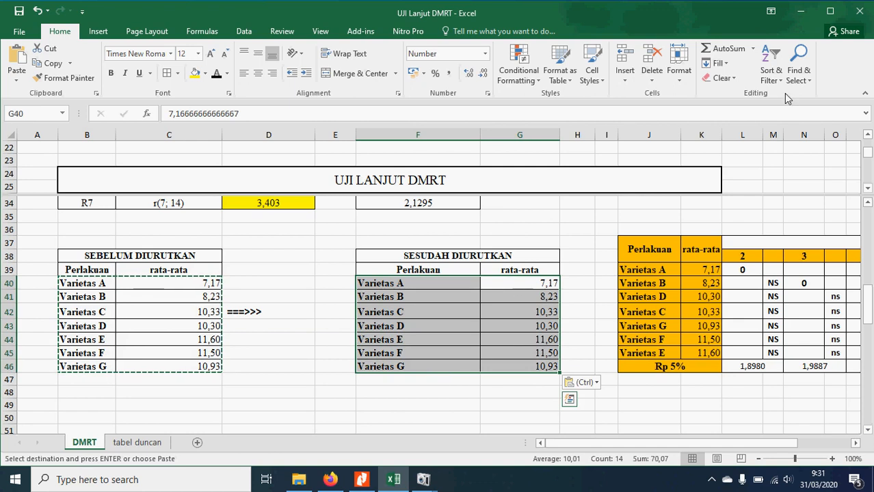
pyautogui.click(770, 78)
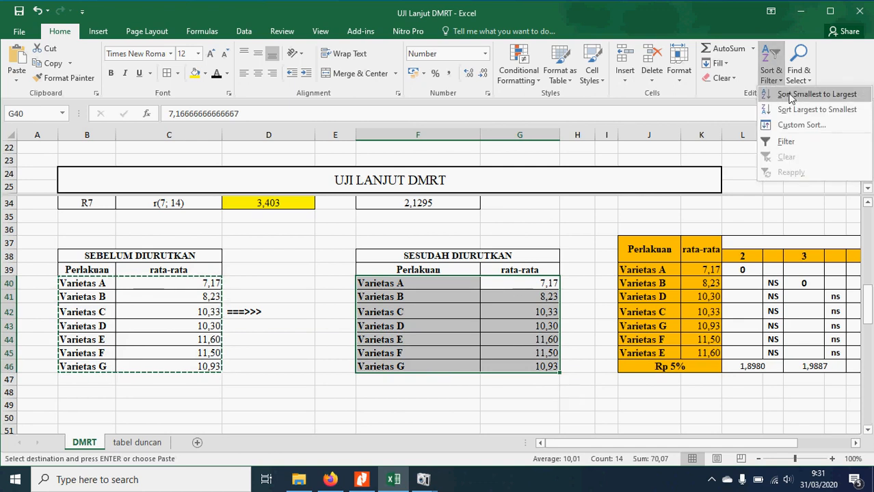
pyautogui.click(778, 93)
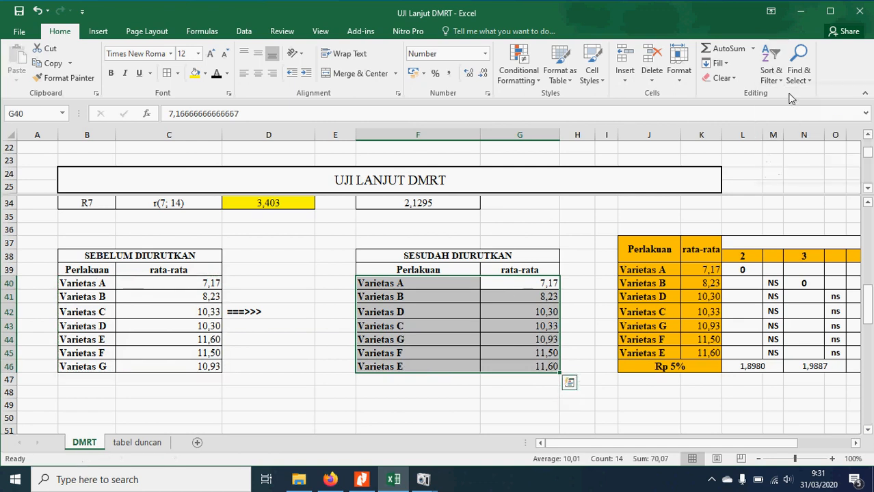
pyautogui.click(547, 288)
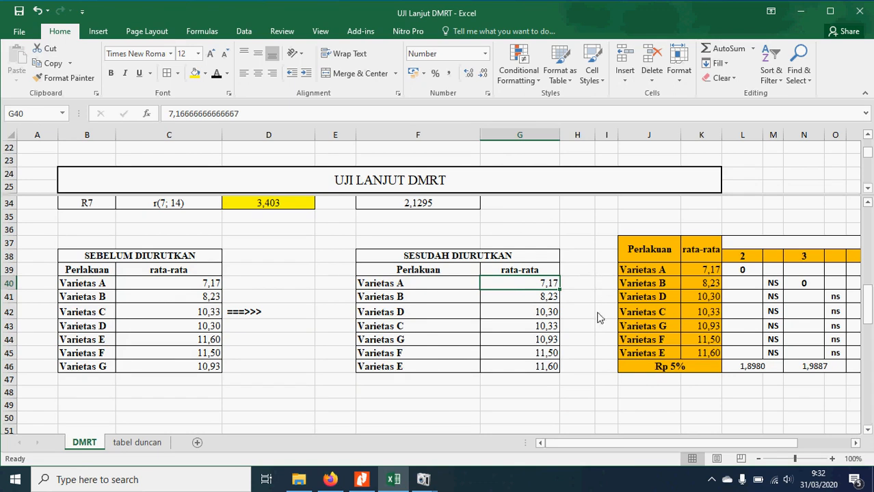
# Examine the Beda Jarak ke P headings 2 to 7 in the comparison table, and select the Varietas B cell under distance 2
pyautogui.moveTo(610, 443); pyautogui.dragTo(674, 427)
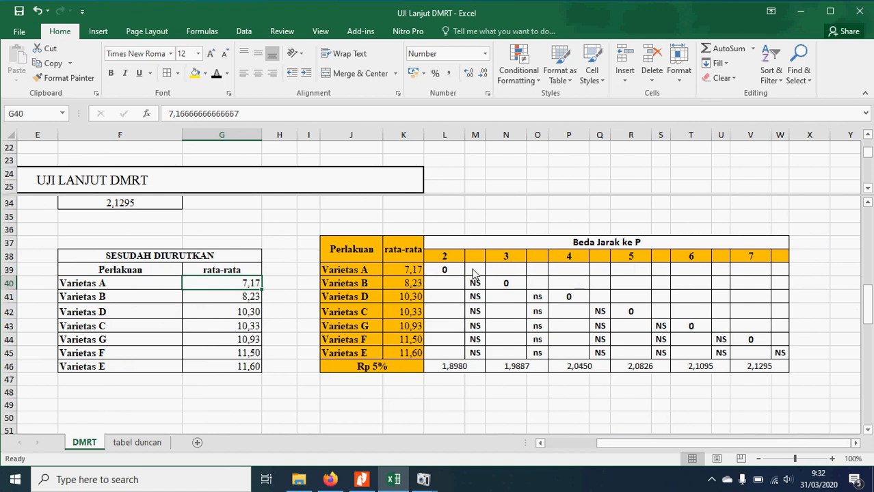
pyautogui.click(448, 258)
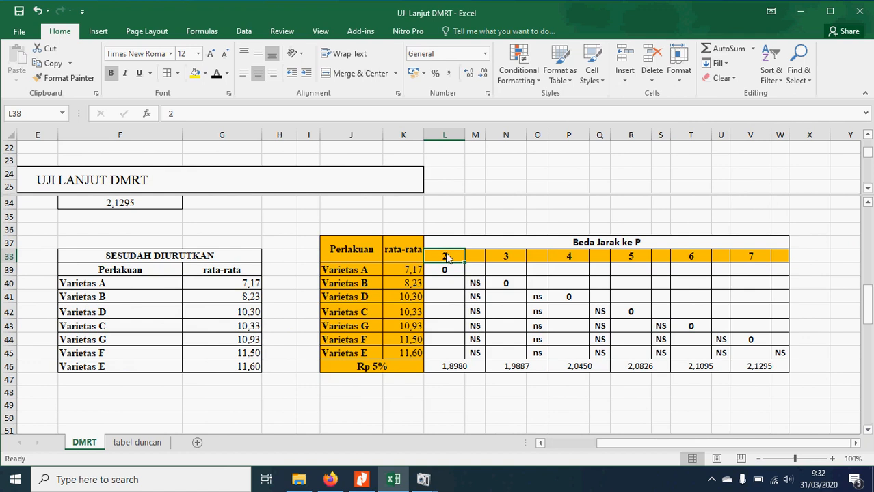
pyautogui.click(508, 262)
pyautogui.click(578, 260)
pyautogui.click(636, 261)
pyautogui.click(692, 268)
pyautogui.click(686, 257)
pyautogui.click(751, 258)
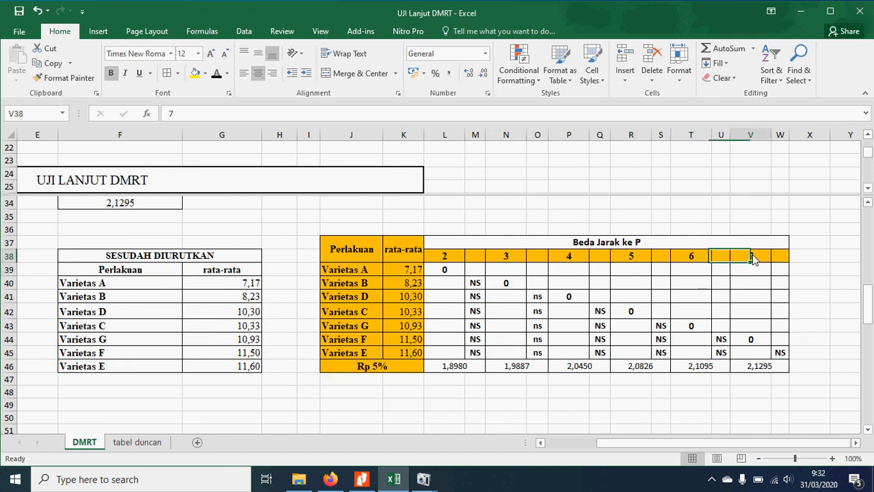
pyautogui.click(455, 288)
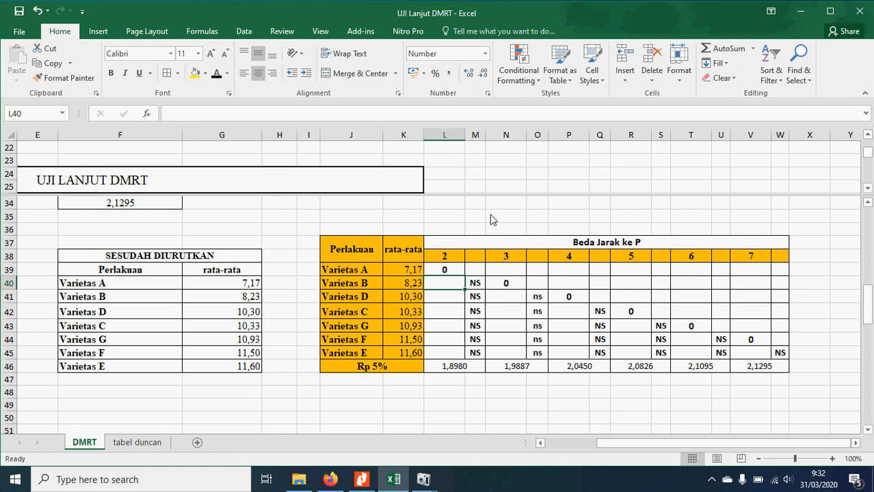
# Enter =ABS(K39-K40) as the Varietas B difference under distance 2
pyautogui.write('=abs(')
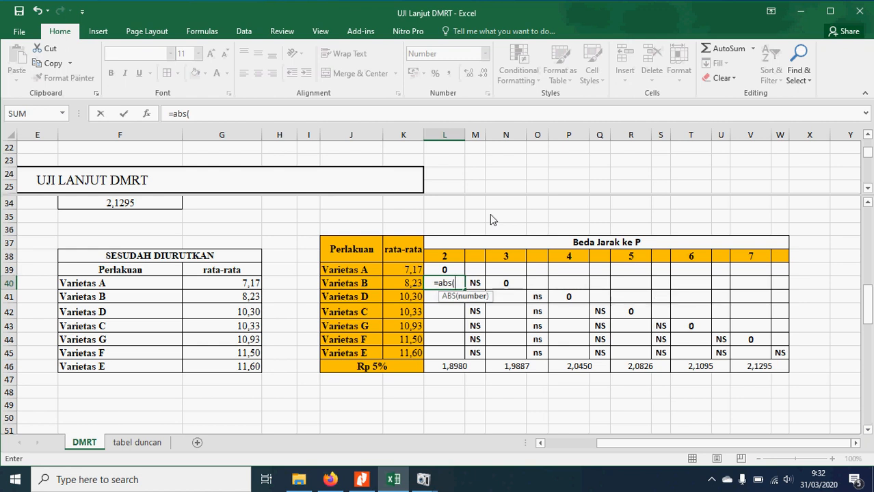
pyautogui.click(409, 271)
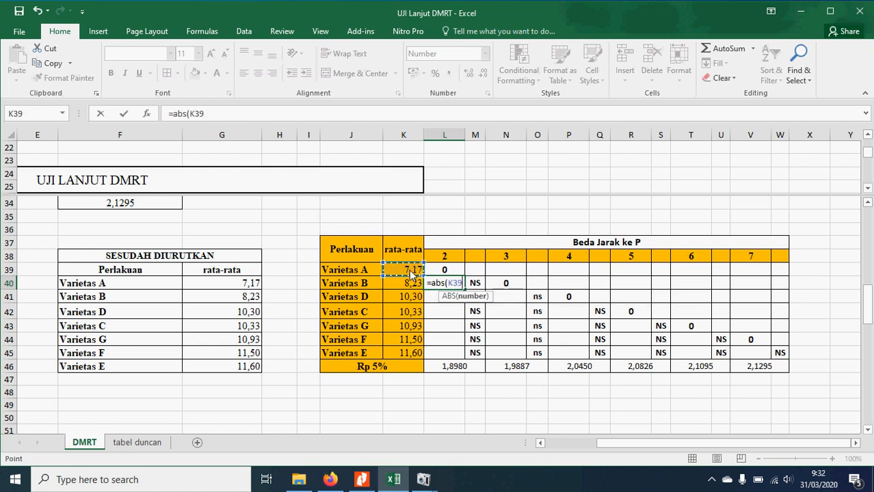
pyautogui.write('-')
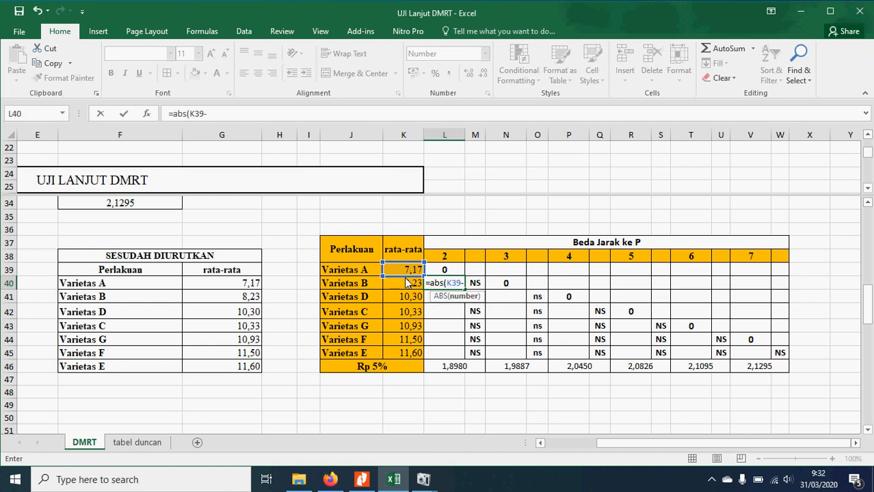
pyautogui.click(402, 284)
pyautogui.write(')')
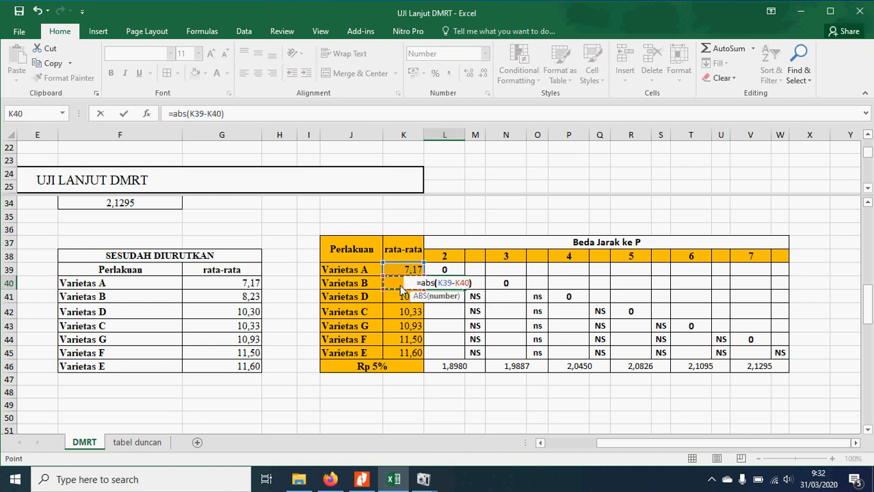
pyautogui.press('Return')
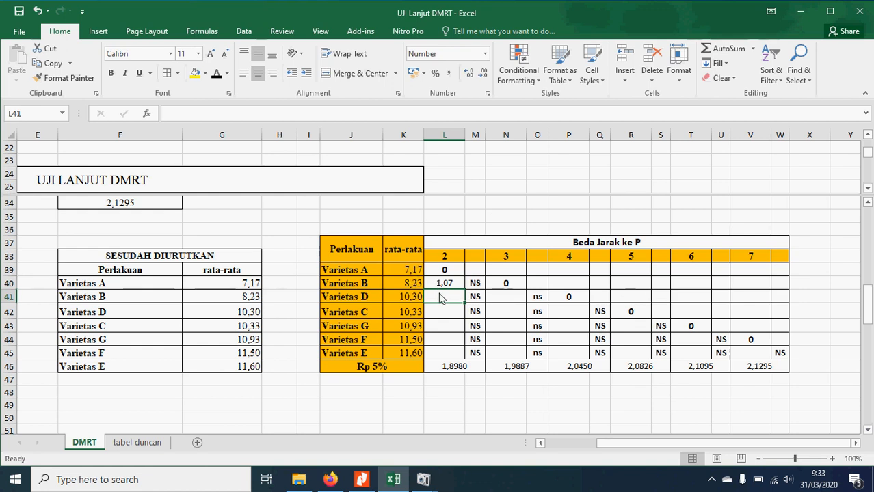
# Fill the distance 2 difference formula down from Varietas B through Varietas E
pyautogui.click(414, 287)
pyautogui.click(415, 299)
pyautogui.click(432, 313)
pyautogui.click(410, 298)
pyautogui.click(413, 312)
pyautogui.click(435, 312)
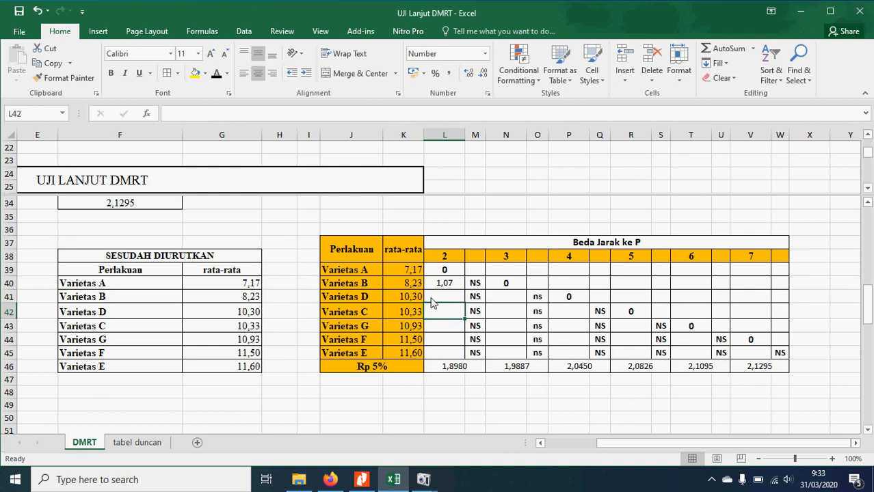
pyautogui.click(448, 284)
pyautogui.moveTo(464, 290); pyautogui.dragTo(468, 354)
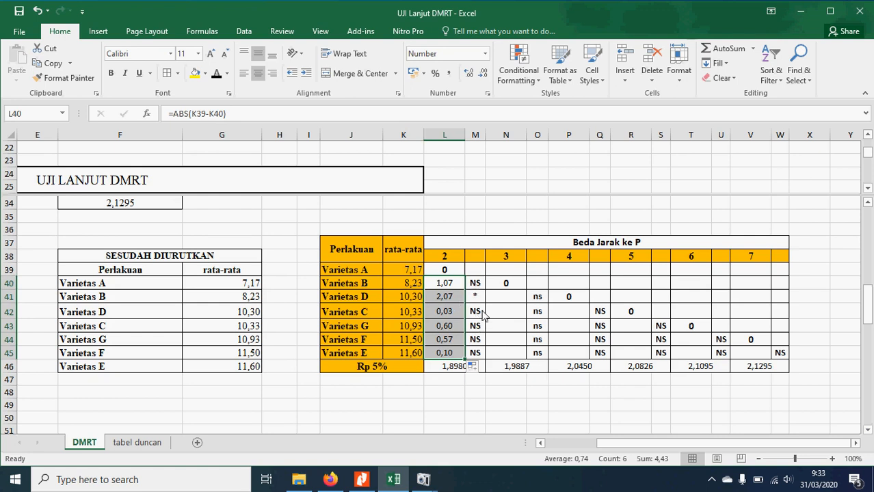
# Examine the significance formulas for Varietas D and B under distance 2 and the cells that Varietas B's formula compares
pyautogui.click(479, 298)
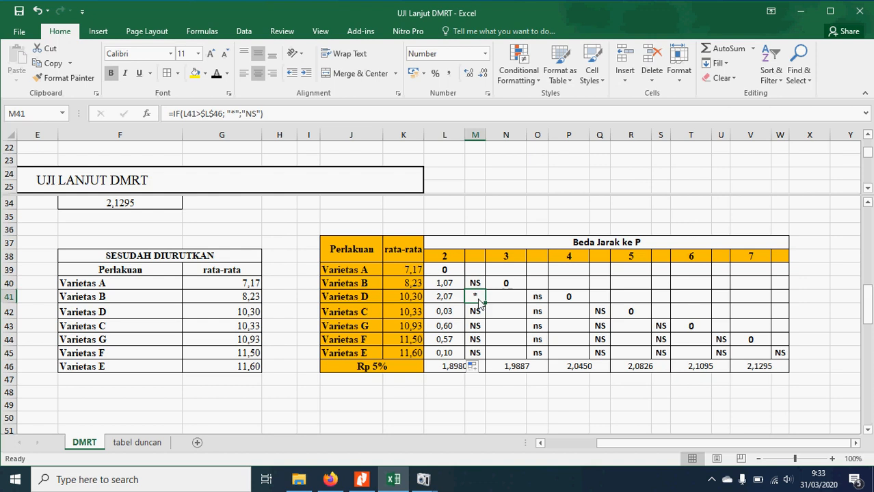
pyautogui.click(476, 286)
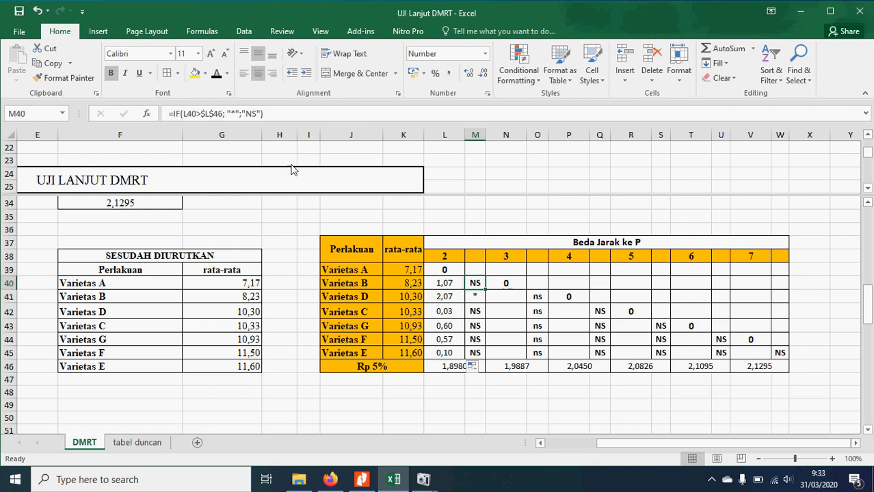
pyautogui.click(201, 115)
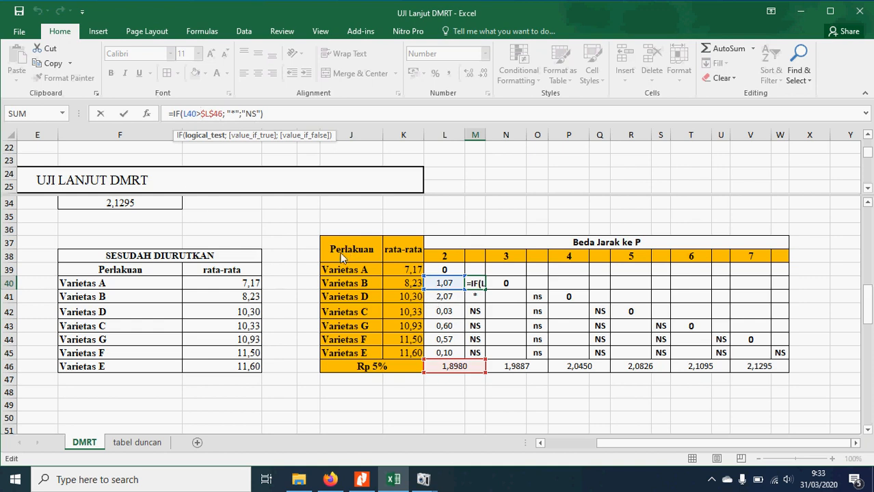
pyautogui.click(124, 114)
pyautogui.scroll(1, 499, 308)
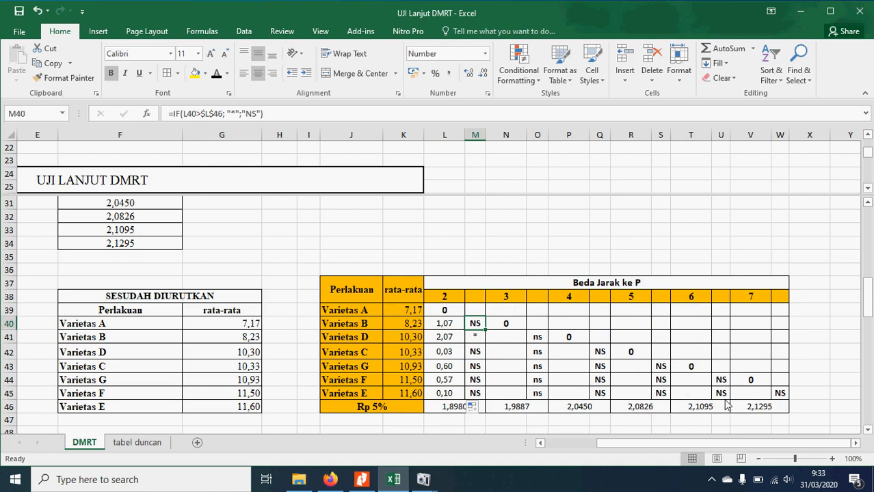
pyautogui.scroll(2, 232, 295)
pyautogui.scroll(-3, 233, 295)
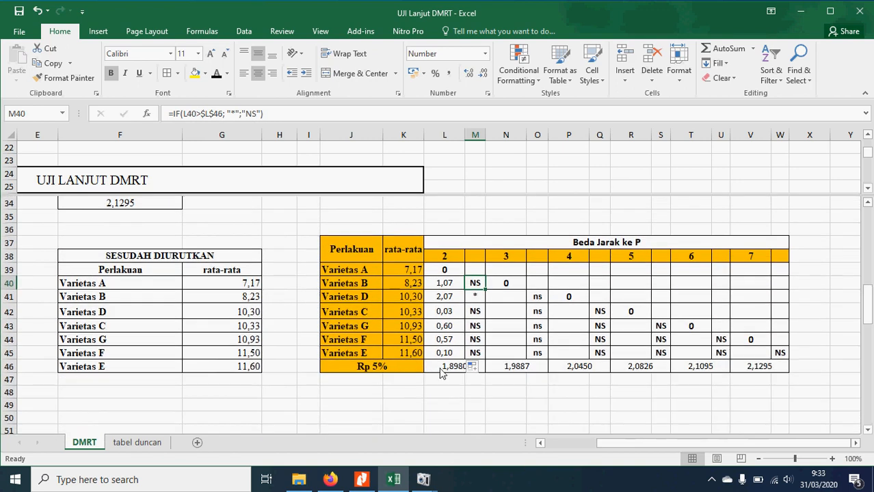
# Trace the Rp 5% entries in the comparison table back to their source values in the Rp=r tabel*sqrt((MSE/n)) column
pyautogui.click(442, 371)
pyautogui.click(497, 376)
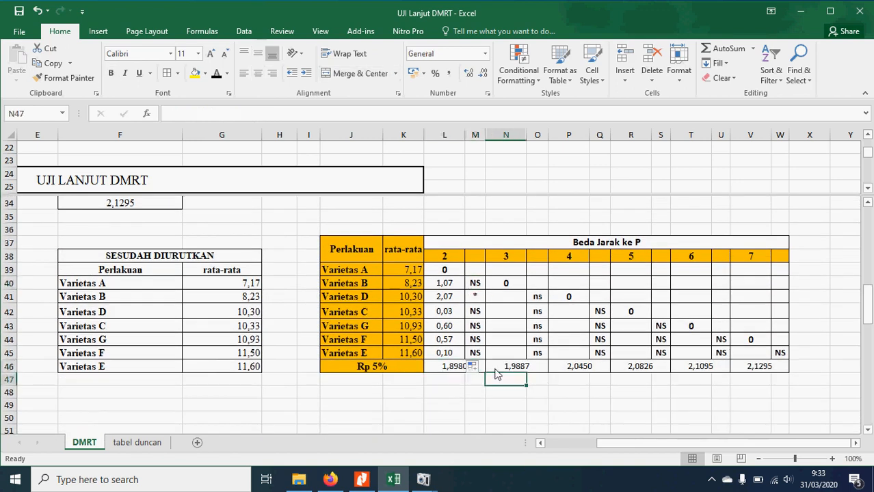
pyautogui.click(445, 372)
pyautogui.scroll(3, 406, 356)
pyautogui.scroll(-3, 328, 318)
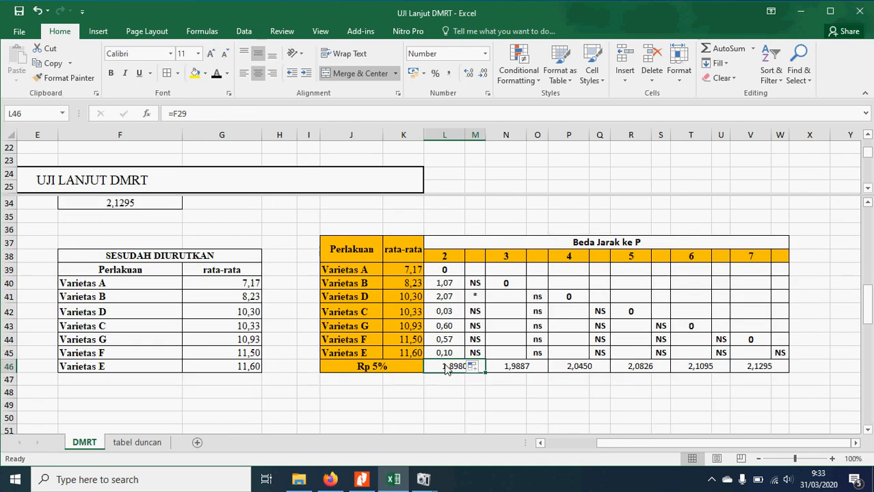
pyautogui.scroll(2, 210, 290)
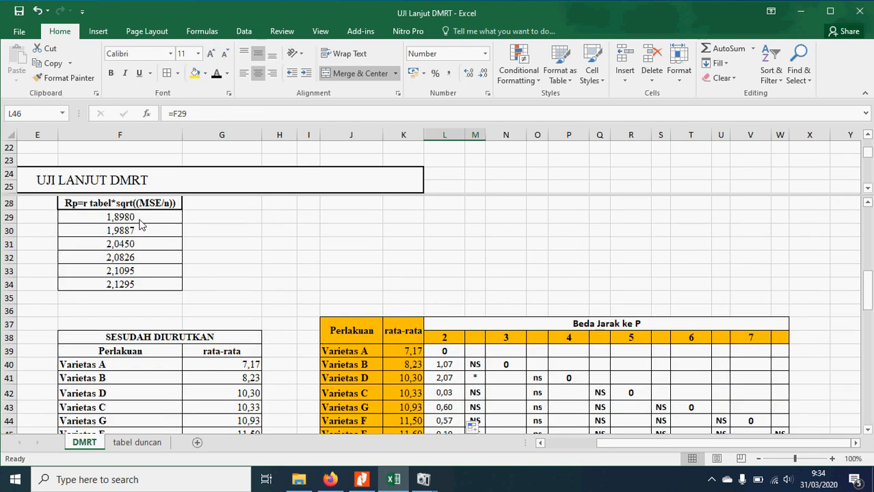
pyautogui.scroll(-2, 140, 226)
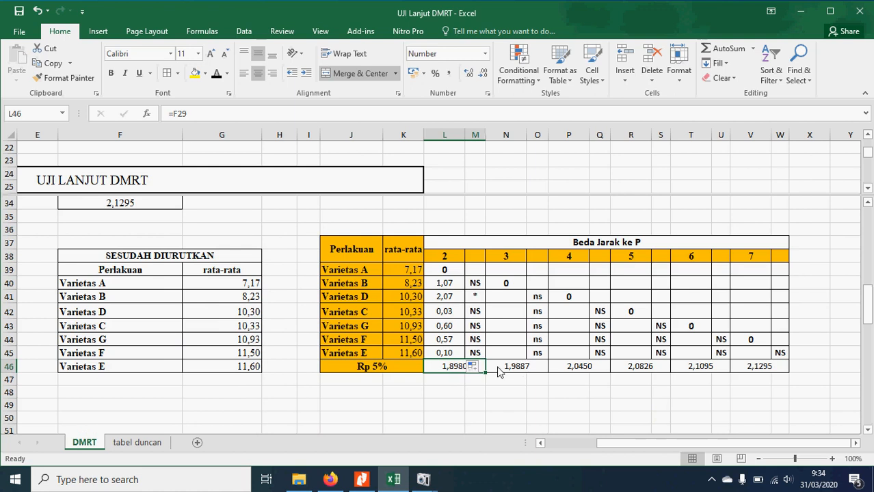
pyautogui.scroll(4, 210, 276)
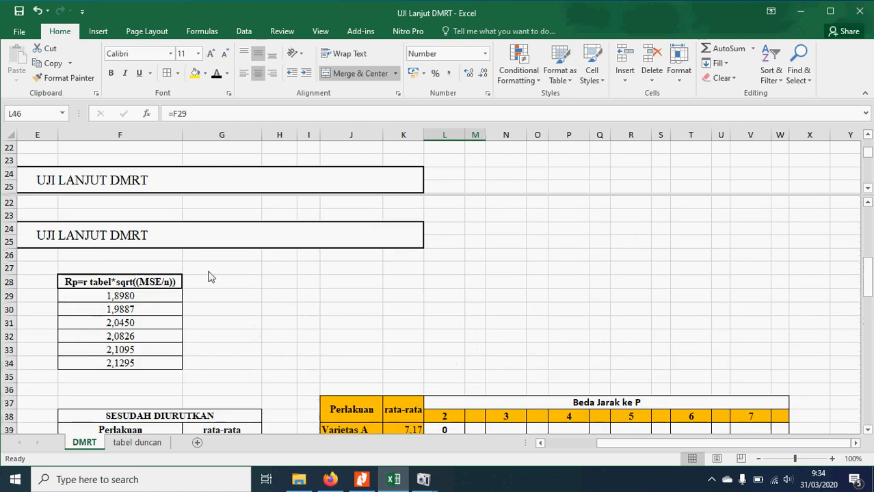
pyautogui.click(158, 309)
pyautogui.scroll(-2, 176, 312)
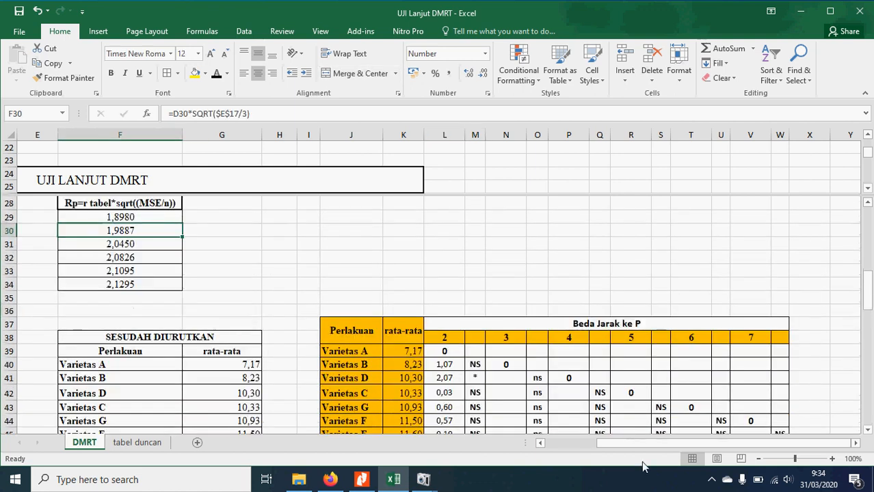
pyautogui.scroll(-4, 612, 410)
pyautogui.click(757, 288)
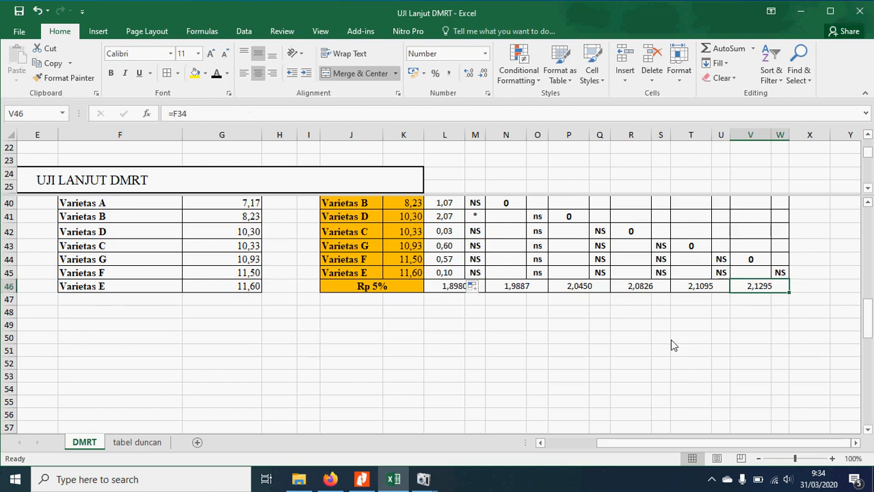
pyautogui.scroll(4, 670, 345)
pyautogui.click(156, 288)
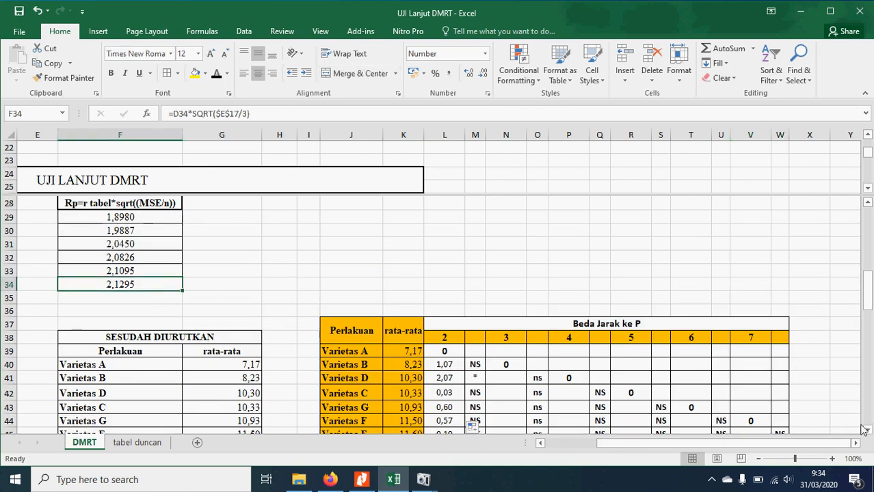
pyautogui.scroll(-3, 760, 404)
pyautogui.scroll(2, 759, 407)
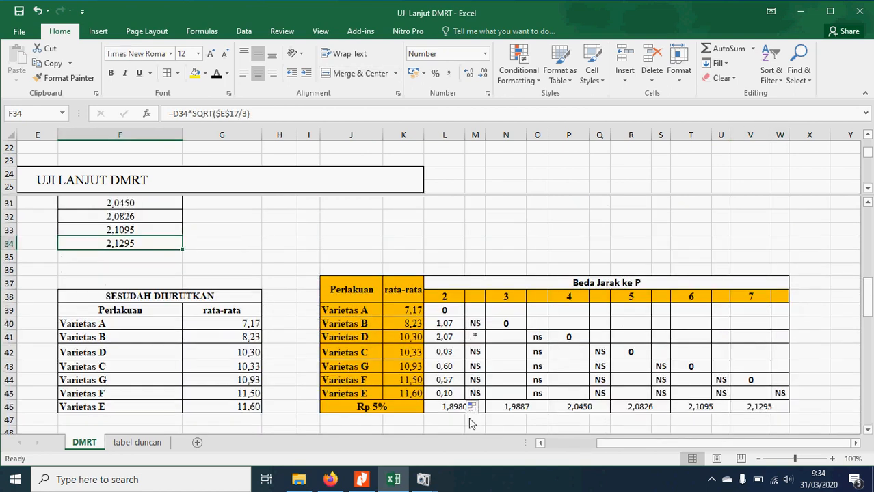
# Check the cell reference behind each Rp 5% entry for distances 2 through 7
pyautogui.click(453, 410)
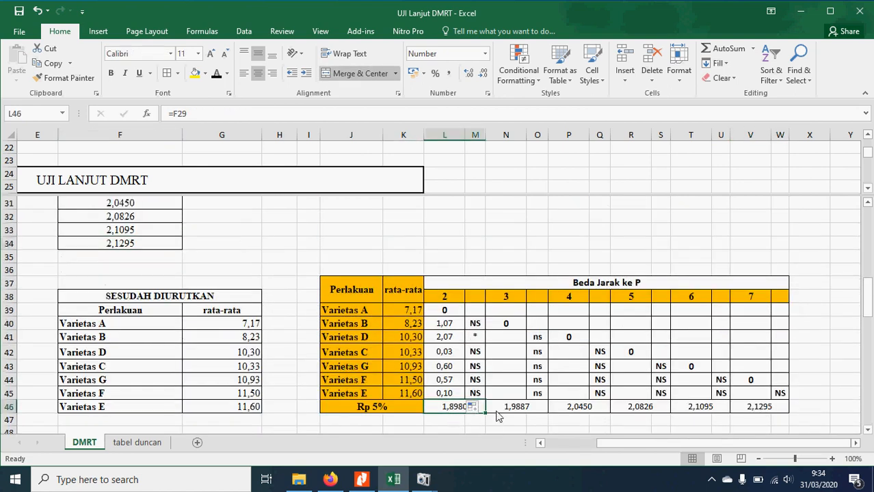
pyautogui.click(533, 410)
pyautogui.click(453, 409)
pyautogui.click(544, 411)
pyautogui.click(573, 410)
pyautogui.click(649, 409)
pyautogui.click(702, 410)
pyautogui.click(771, 411)
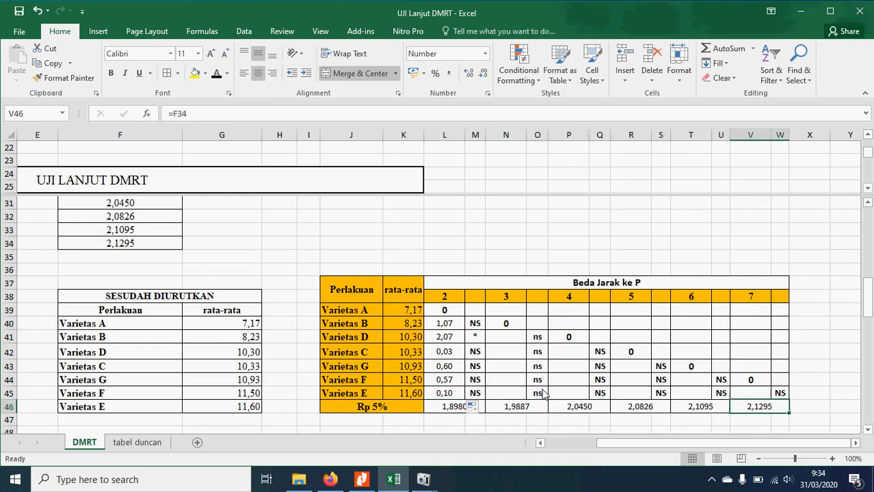
# Re-enter the Varietas B significance formula under distance 2 as =IF(L40>$L$46;"*";"NS")
pyautogui.click(480, 325)
pyautogui.press('BackSpace')
pyautogui.write('=i')
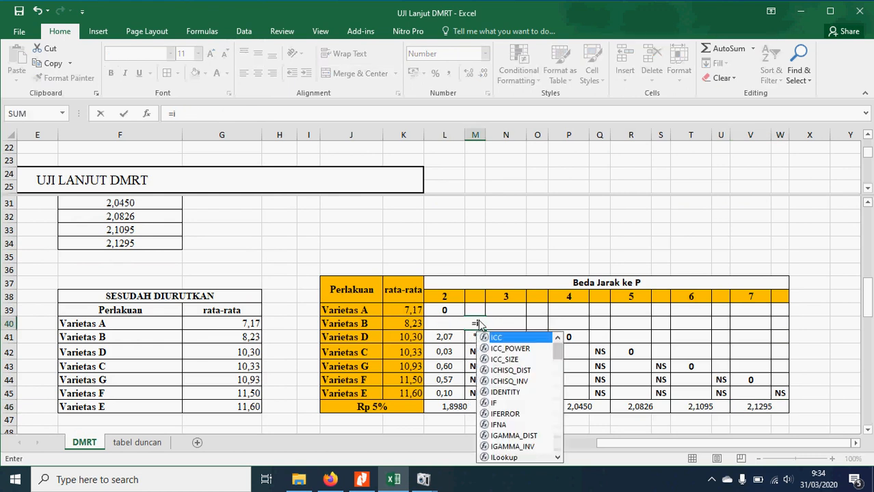
pyautogui.write('f(')
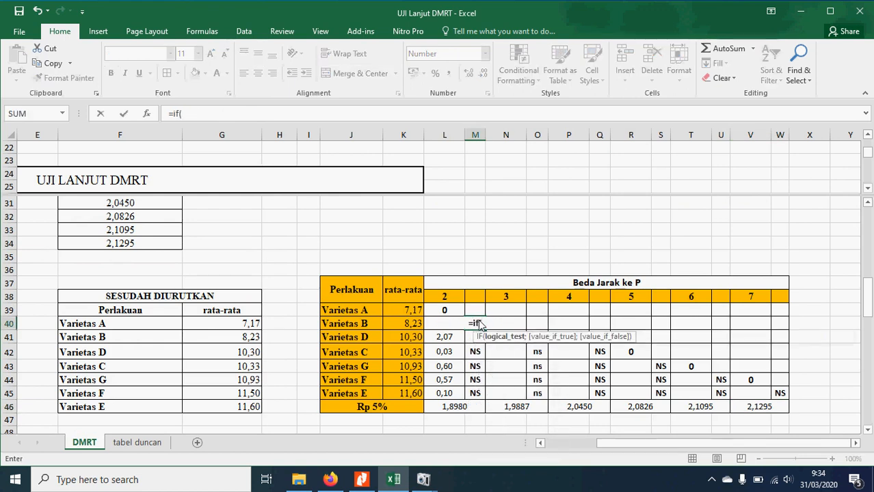
pyautogui.click(410, 324)
pyautogui.click(439, 326)
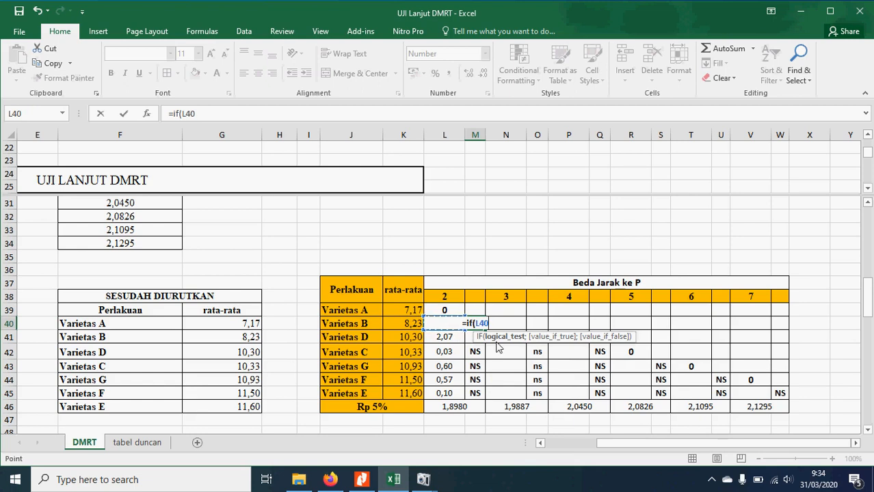
pyautogui.write('>')
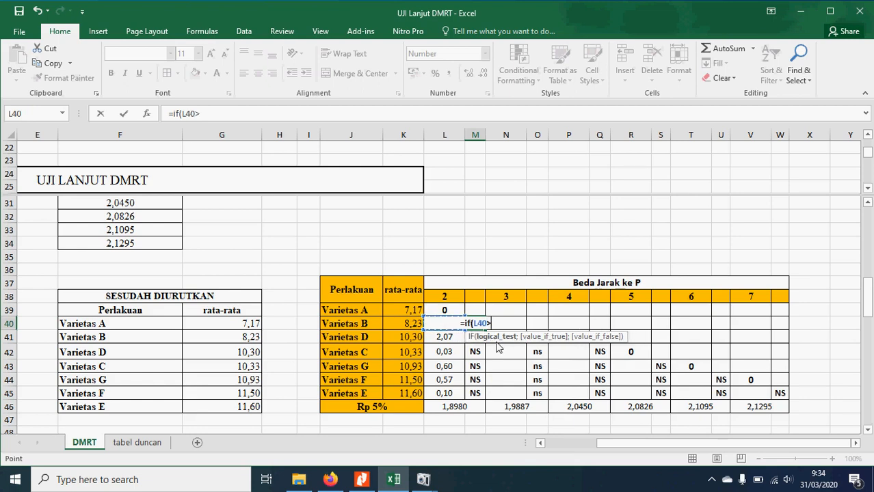
pyautogui.click(462, 409)
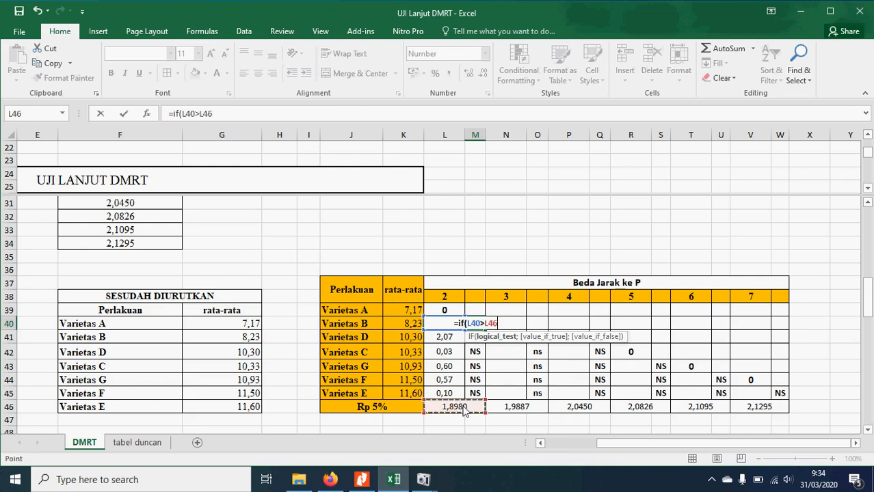
pyautogui.press('F4')
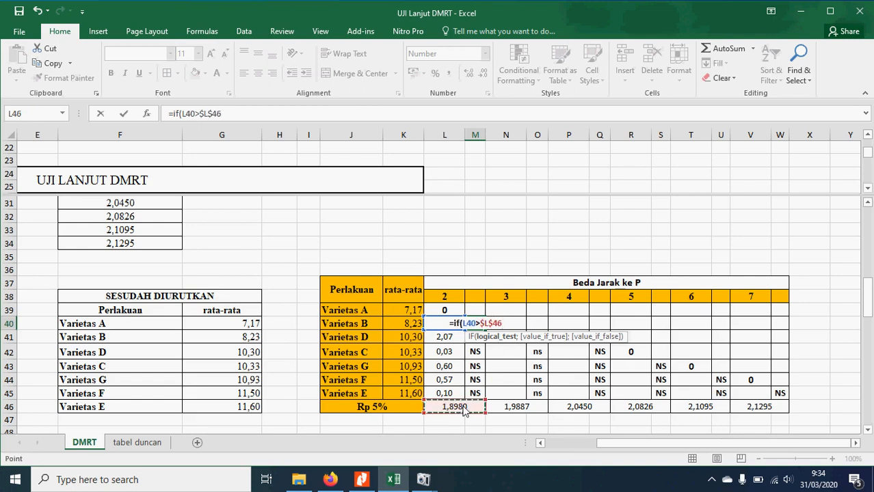
pyautogui.write(';"*')
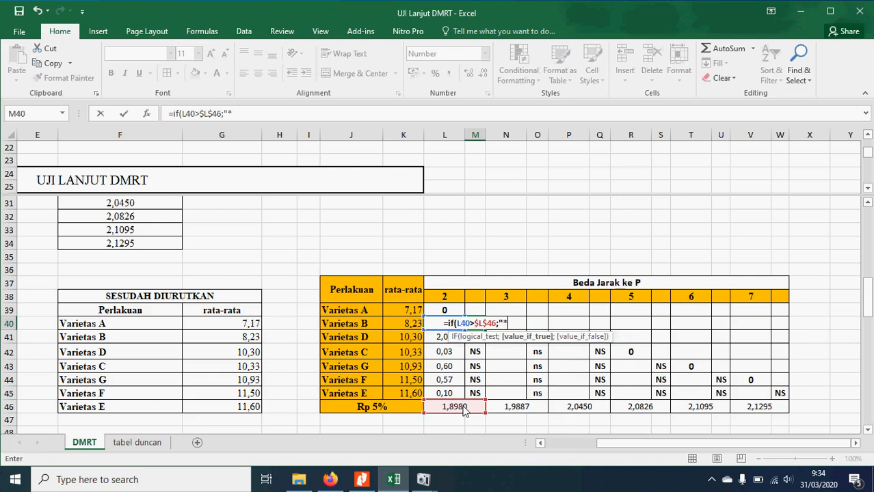
pyautogui.write('"')
pyautogui.write(';')
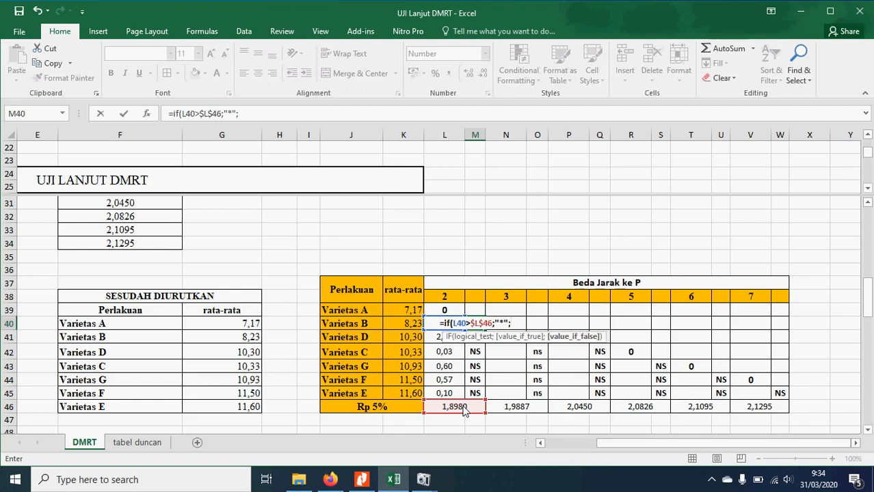
pyautogui.write('"NS")')
pyautogui.press('Return')
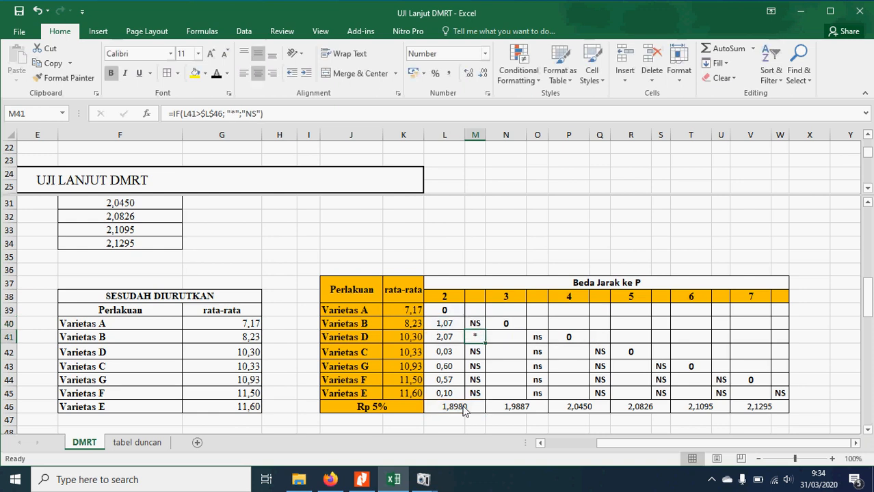
# Fill the distance 2 significance formula down through Varietas E, check the copied formulas, and select the Varietas D difference cell under distance 3
pyautogui.click(479, 325)
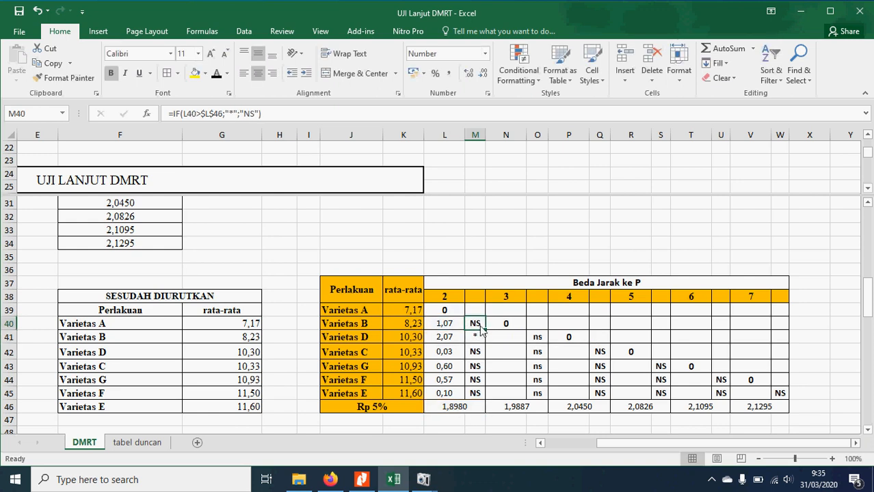
pyautogui.moveTo(484, 335); pyautogui.dragTo(486, 400)
pyautogui.click(480, 339)
pyautogui.click(484, 395)
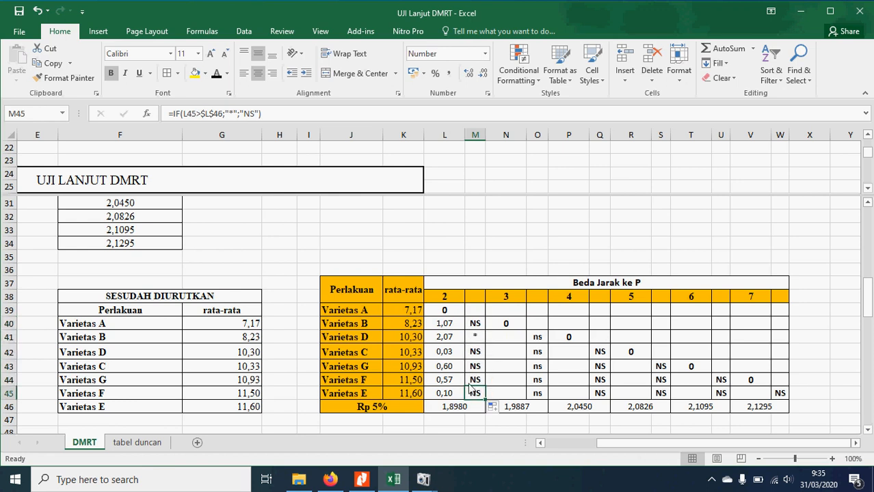
pyautogui.click(504, 340)
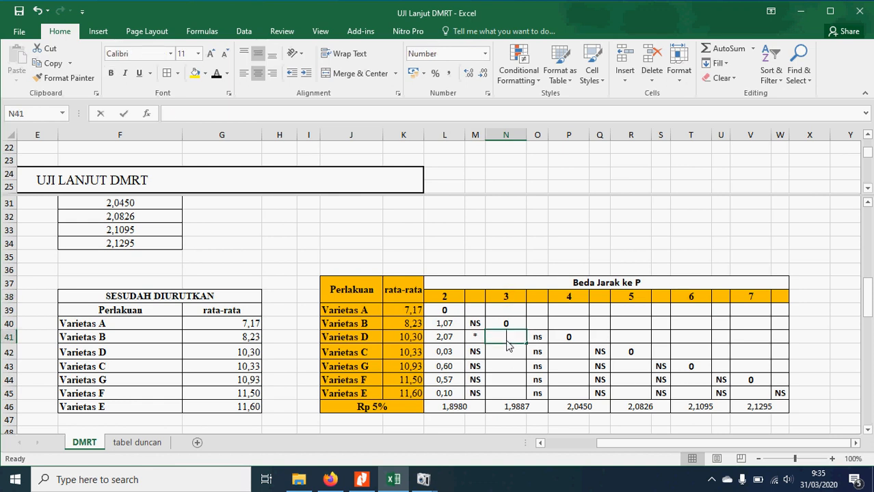
# Enter =ABS(K39-K41) as the Varietas D difference under distance 3 and fill it down through Varietas E
pyautogui.write('=')
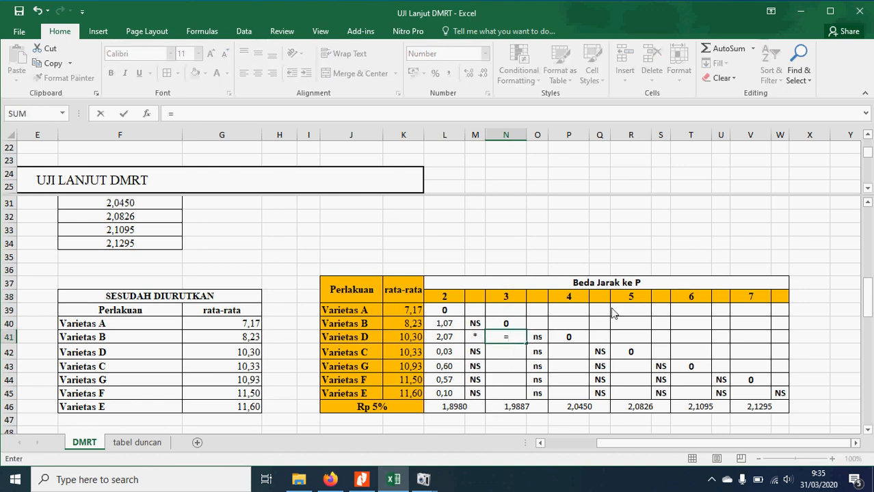
pyautogui.write('abs')
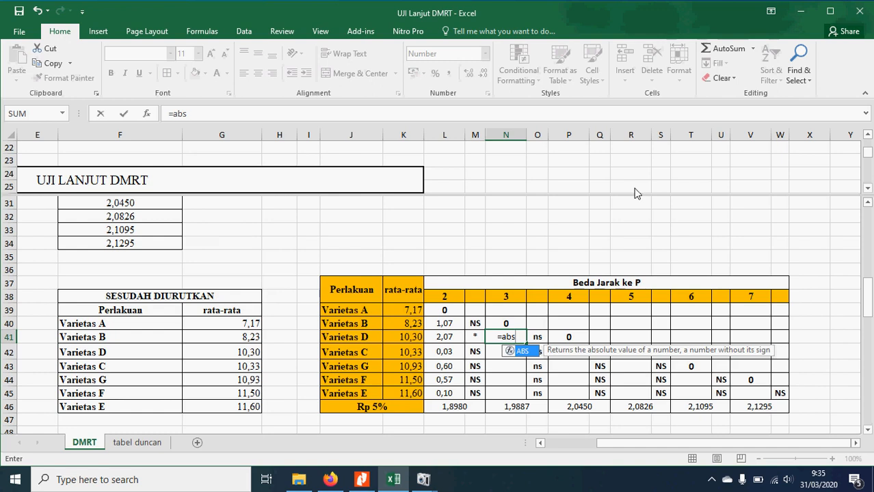
pyautogui.write('(')
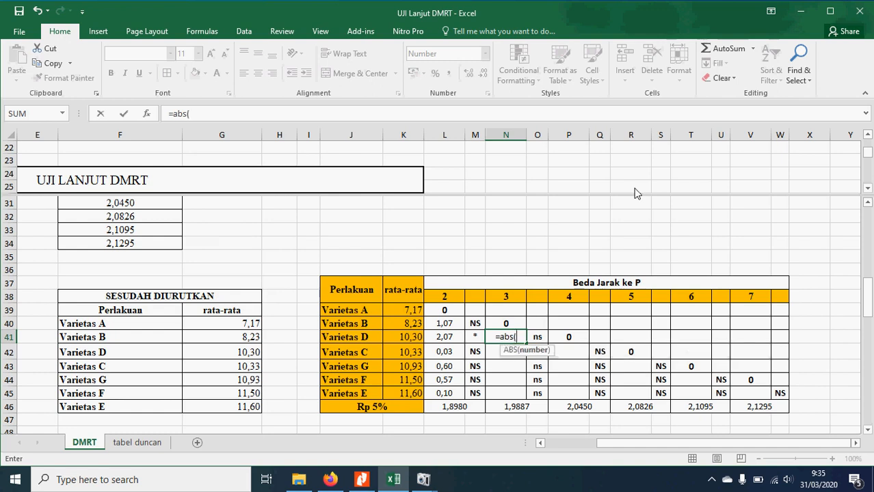
pyautogui.click(403, 309)
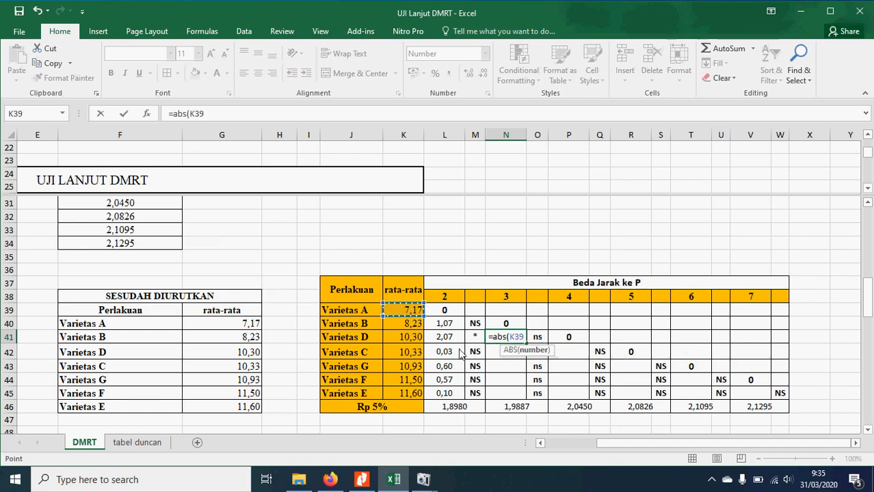
pyautogui.write('-')
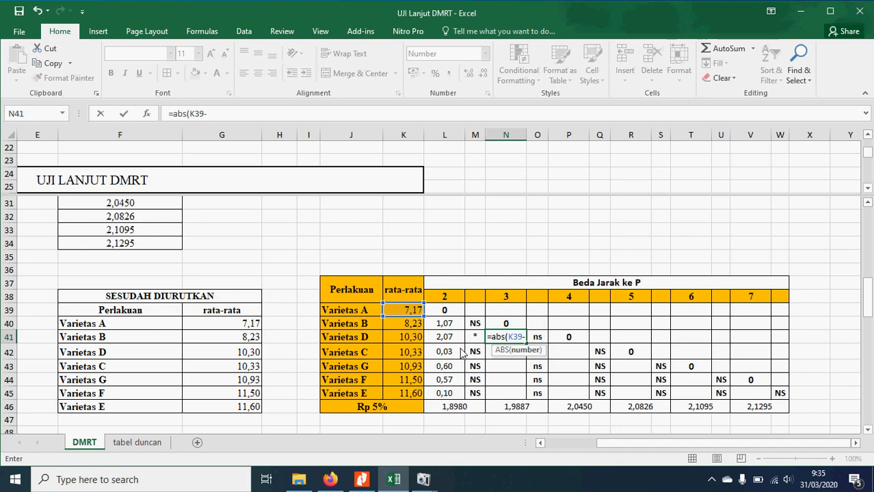
pyautogui.click(402, 337)
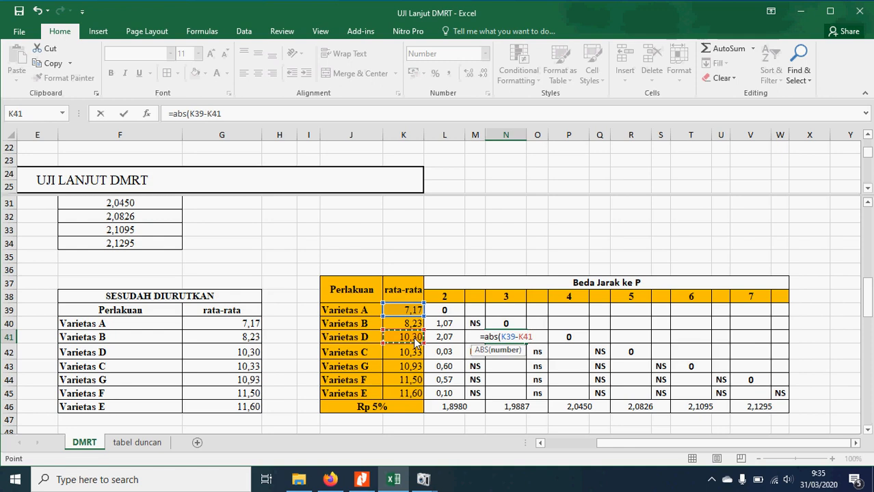
pyautogui.write(')')
pyautogui.press('Return')
pyautogui.click(524, 341)
pyautogui.moveTo(527, 344); pyautogui.dragTo(522, 400)
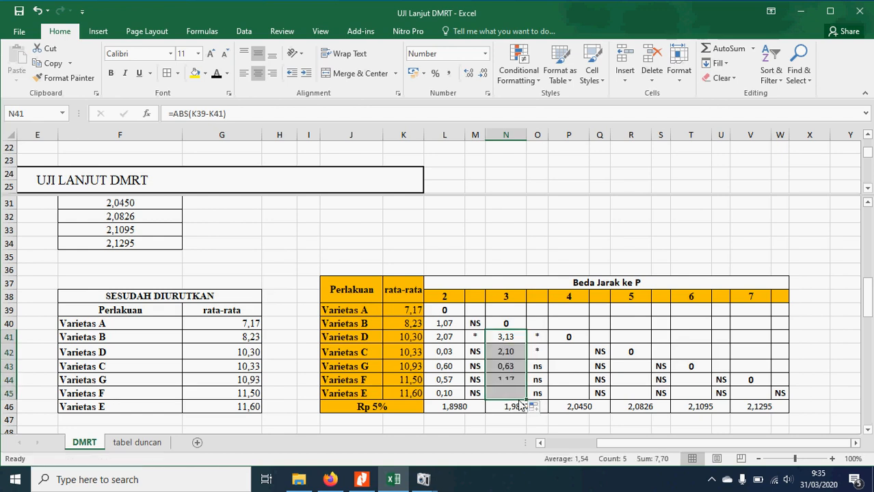
# Check the distance 3 significance formula, the Rp 5% entry and the copied difference formulas for Varietas D through Varietas E
pyautogui.click(538, 342)
pyautogui.hotkey('ctrl', 'b')
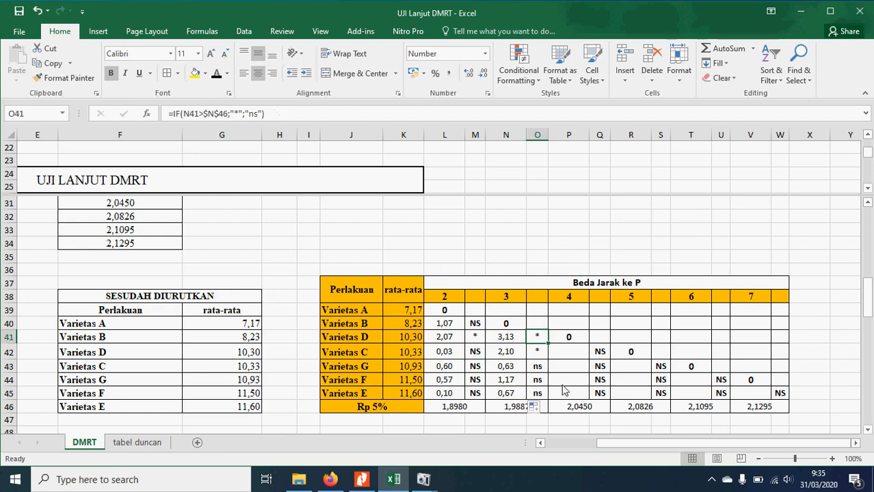
pyautogui.click(518, 340)
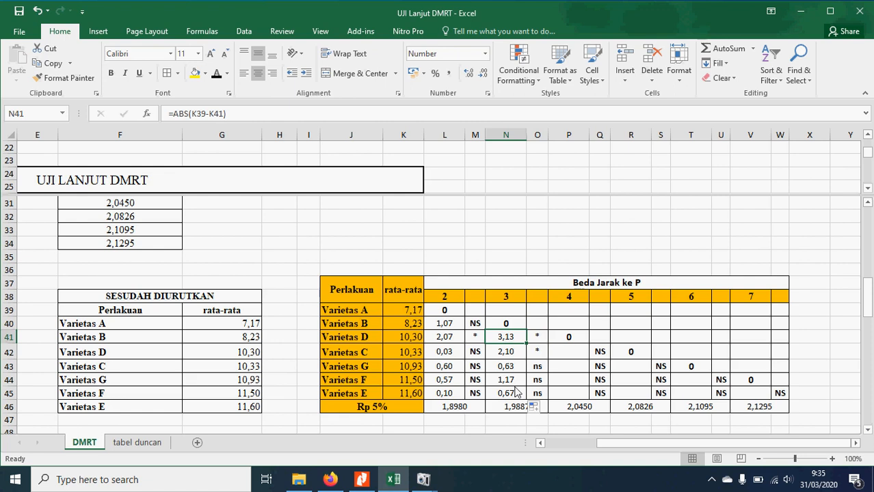
pyautogui.click(513, 411)
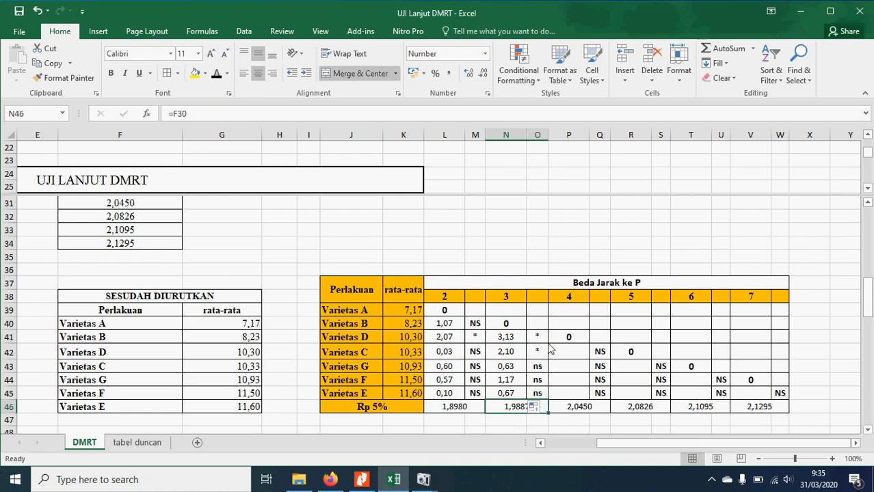
pyautogui.click(508, 339)
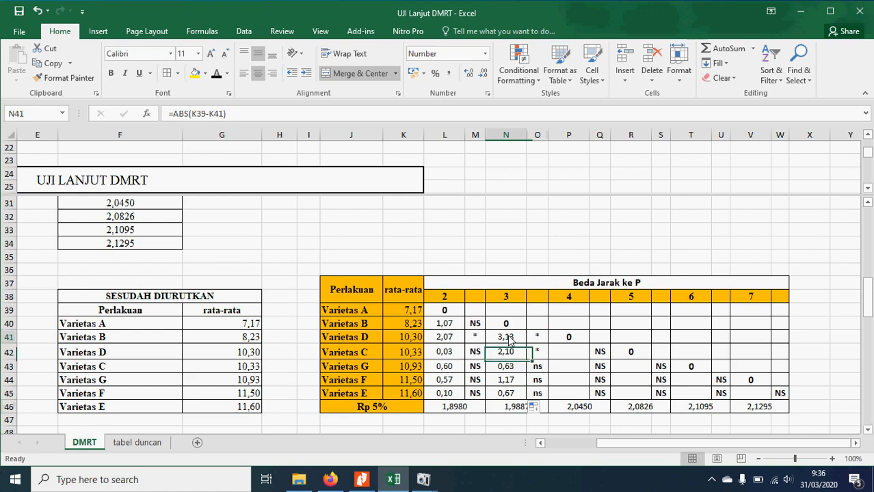
pyautogui.click(520, 356)
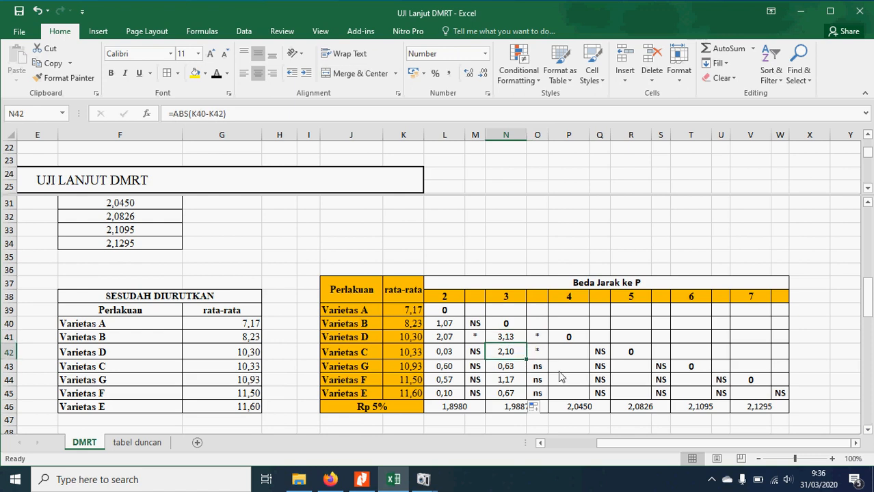
pyautogui.click(514, 338)
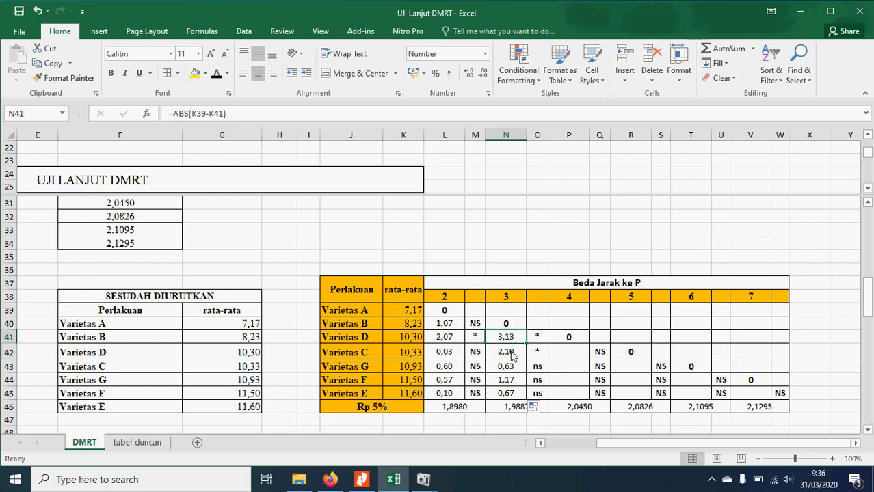
pyautogui.click(514, 354)
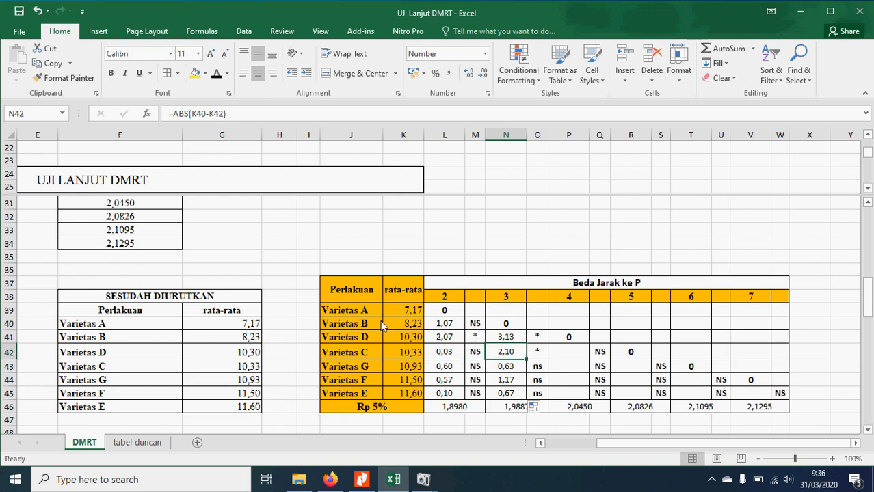
pyautogui.click(370, 357)
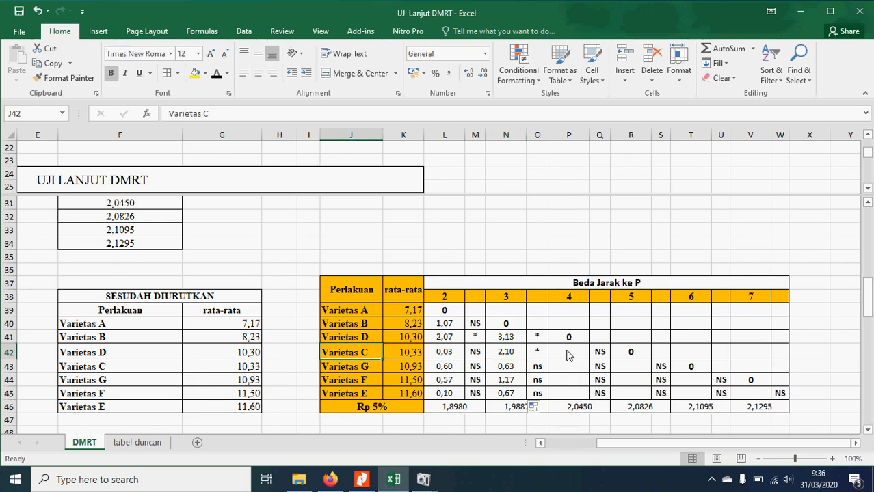
pyautogui.click(508, 352)
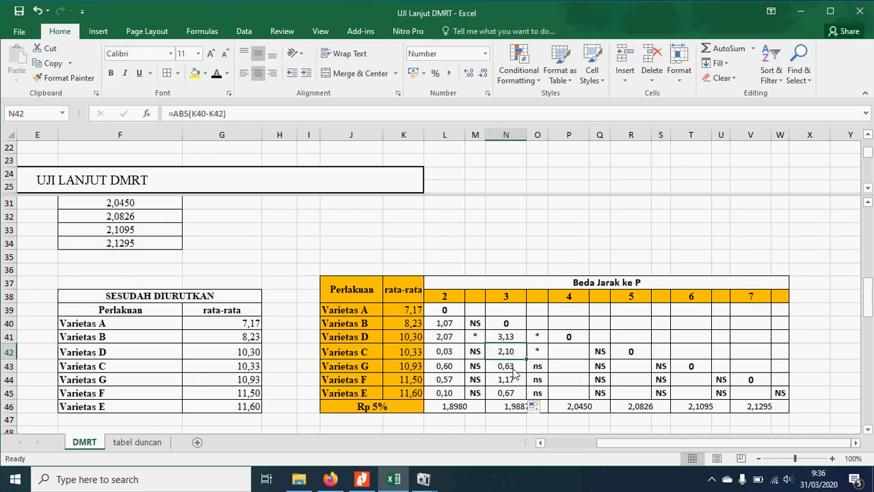
pyautogui.click(510, 394)
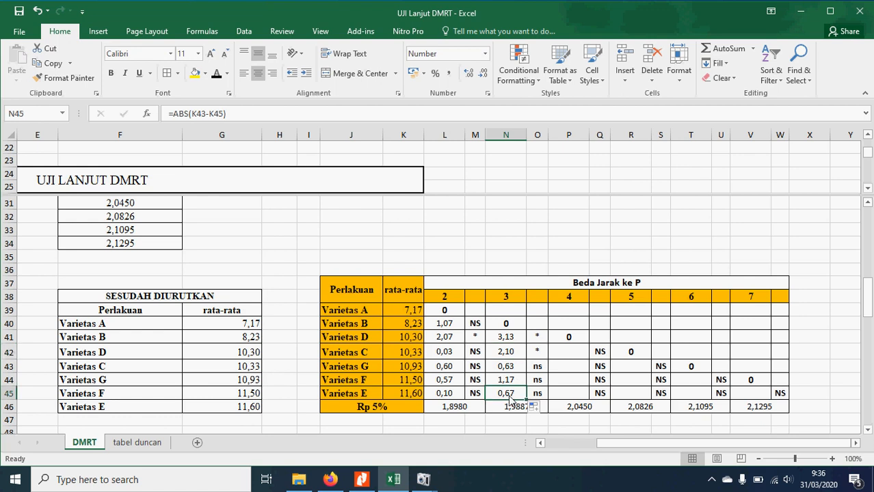
# Enter =ABS(K39-K42) for Varietas C under distance 4, fill it down through Varietas E, and check the significance marks against Rp 5%
pyautogui.click(564, 354)
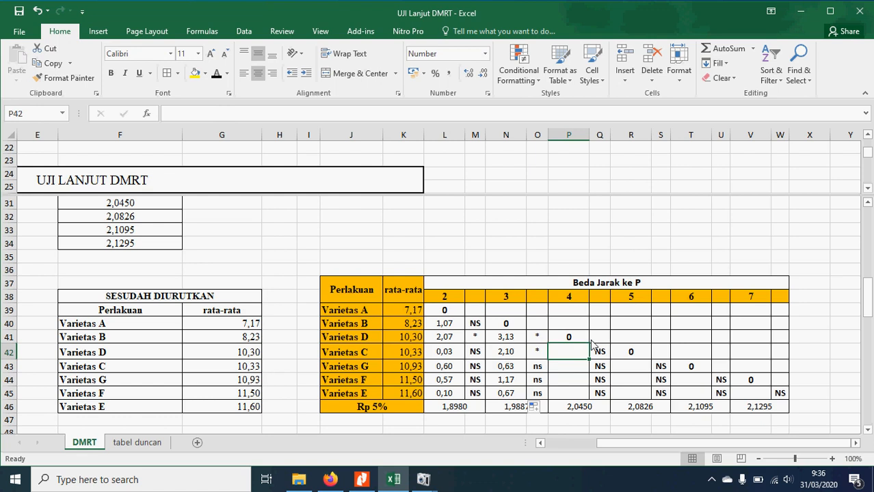
pyautogui.write('=abs')
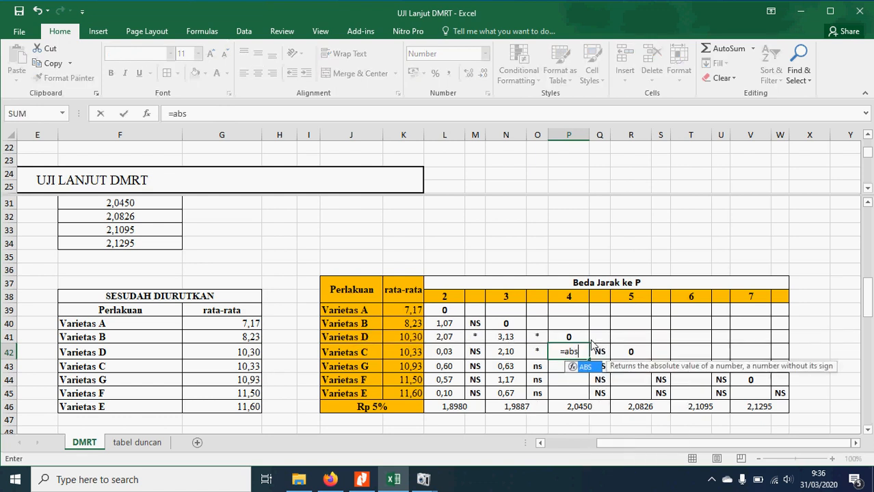
pyautogui.write('(')
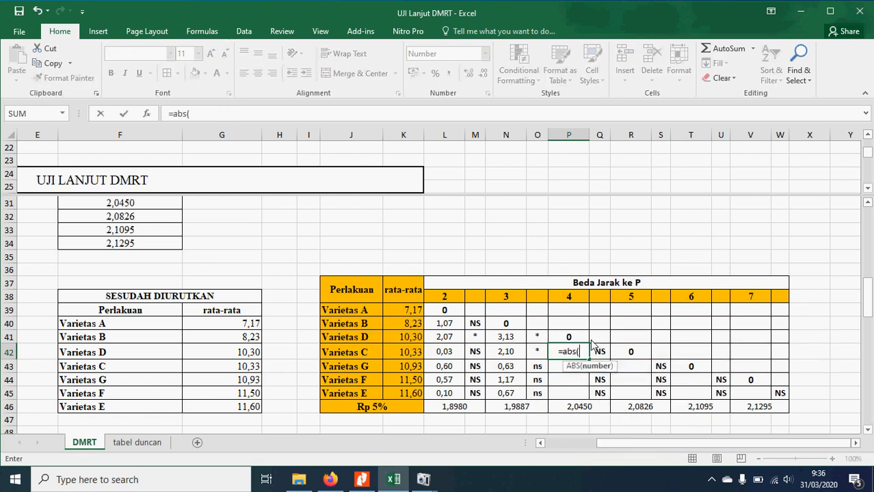
pyautogui.click(415, 310)
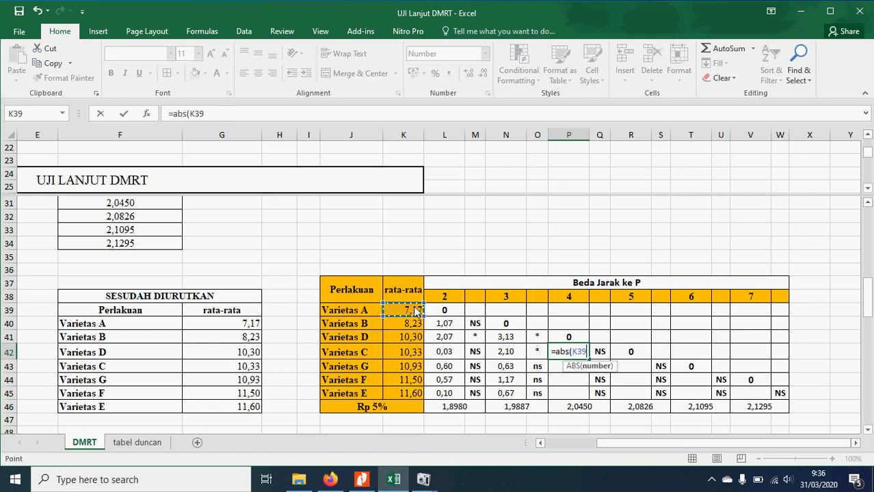
pyautogui.write('-')
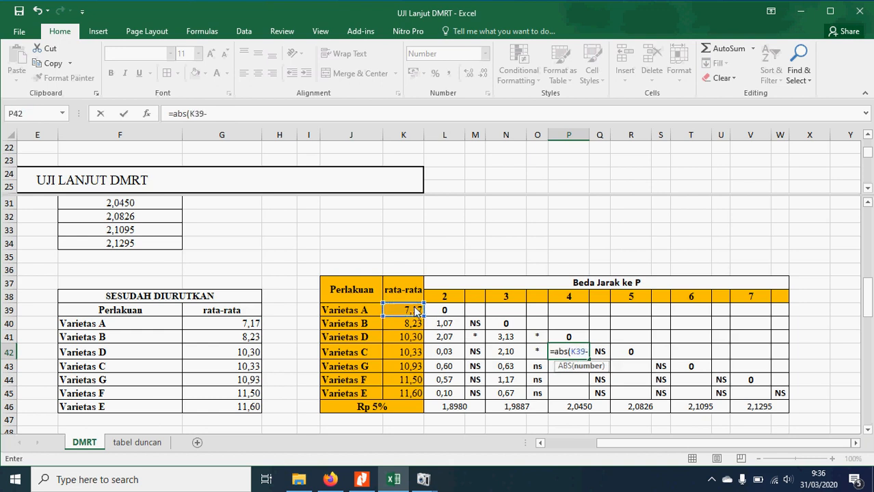
pyautogui.click(418, 352)
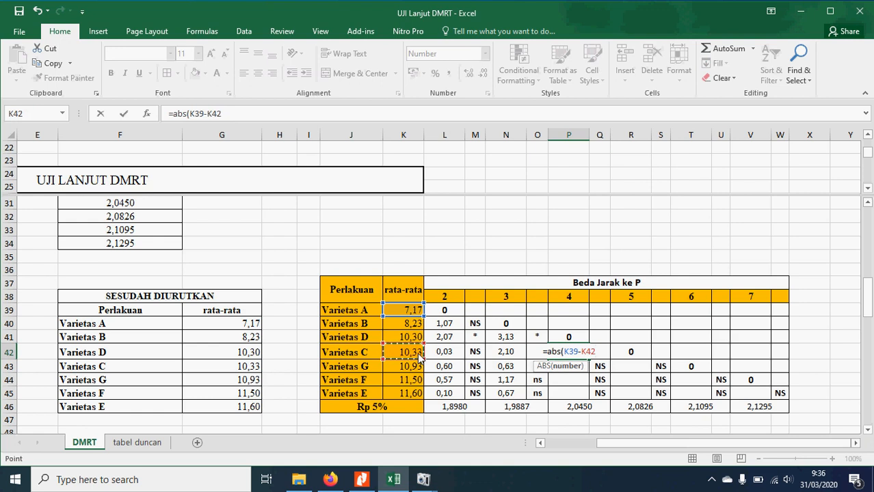
pyautogui.press('Return')
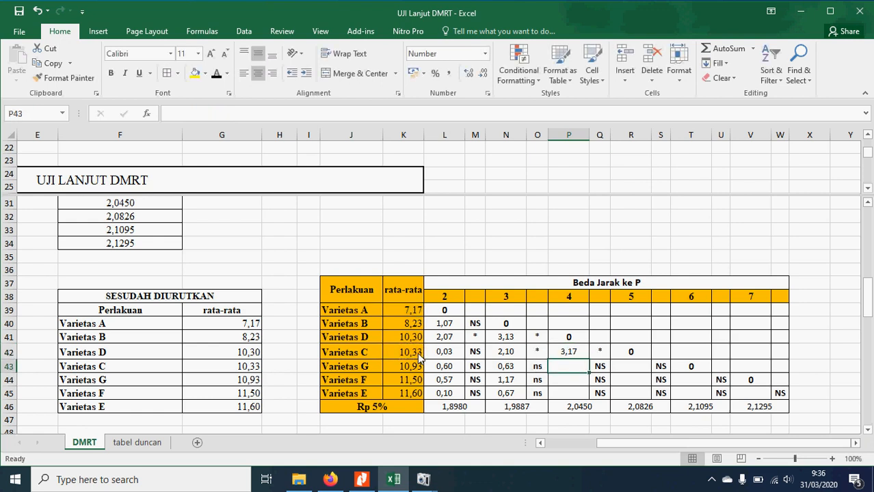
pyautogui.click(578, 353)
pyautogui.moveTo(587, 361); pyautogui.dragTo(585, 399)
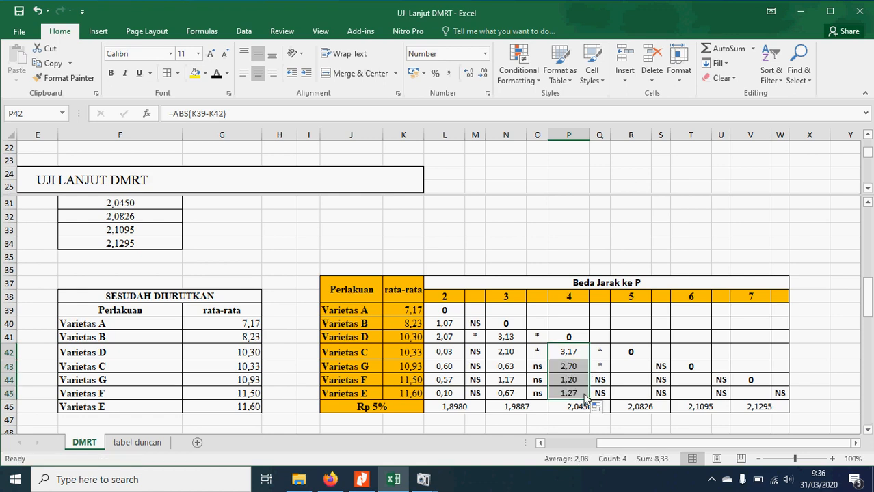
pyautogui.click(605, 356)
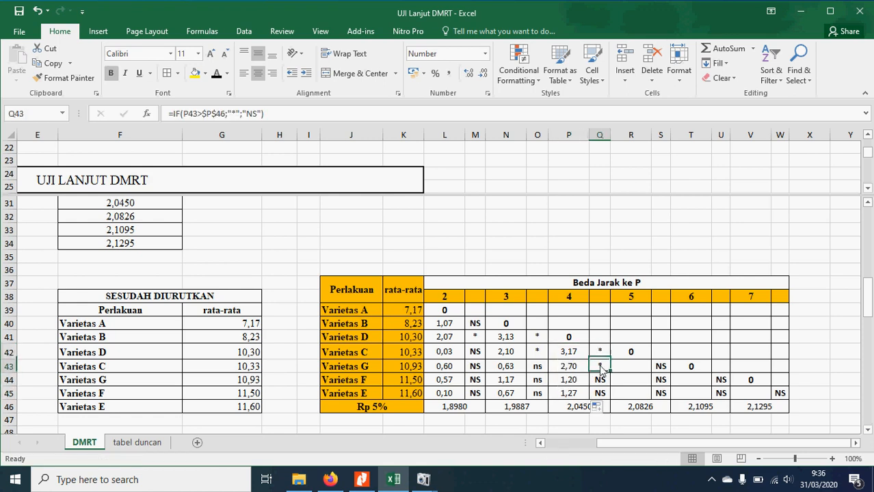
pyautogui.click(580, 410)
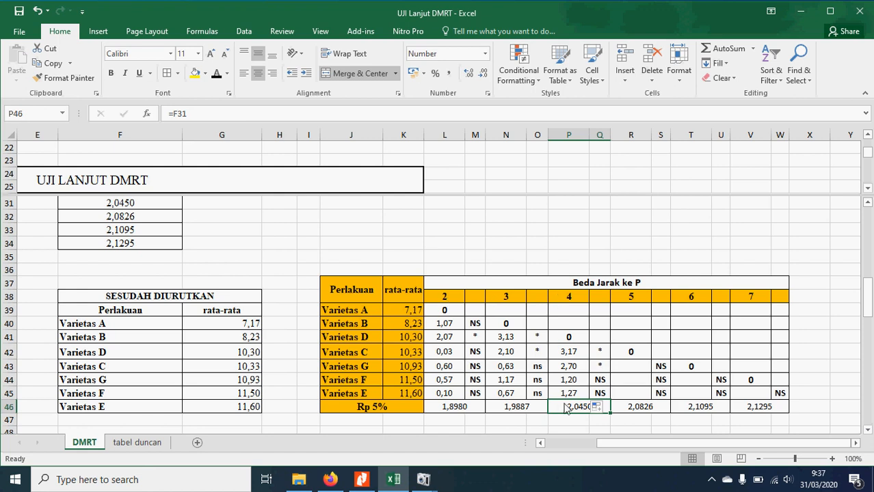
# Enter =ABS(K39-K43) as the Varietas G difference under distance 5 and fill it down through Varietas E
pyautogui.click(622, 369)
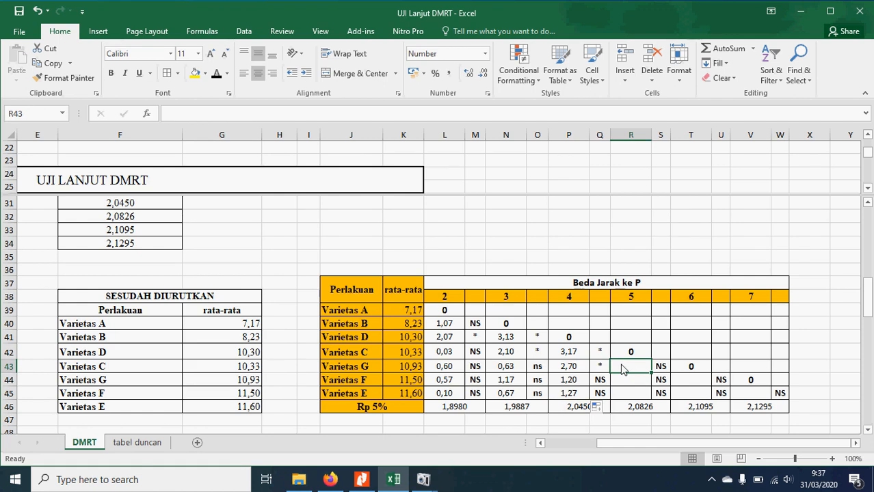
pyautogui.write('=')
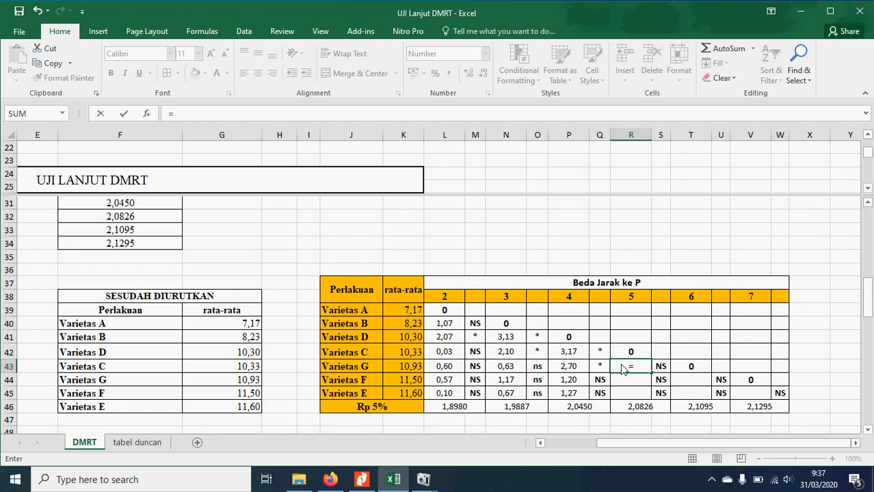
pyautogui.write('abs(')
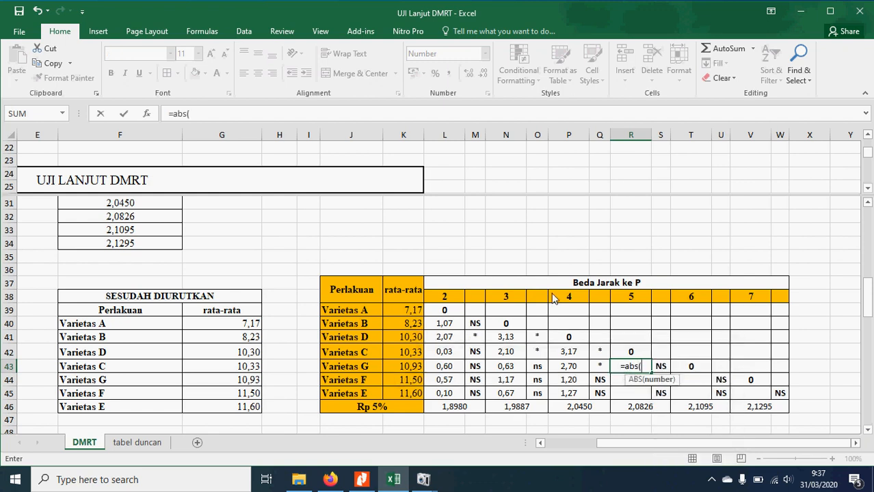
pyautogui.click(414, 312)
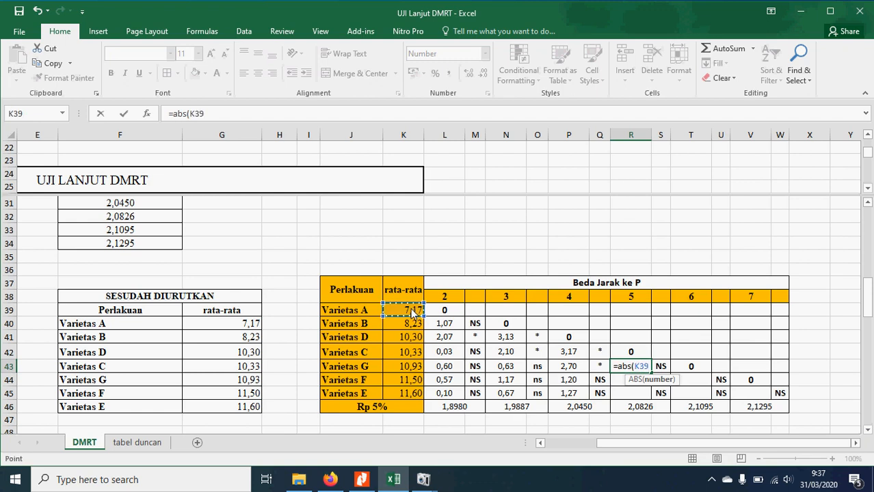
pyautogui.write('-')
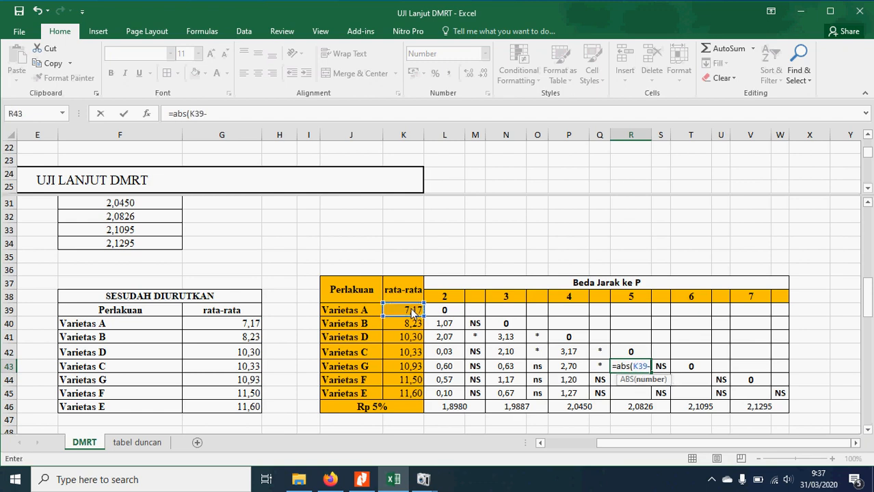
pyautogui.click(412, 369)
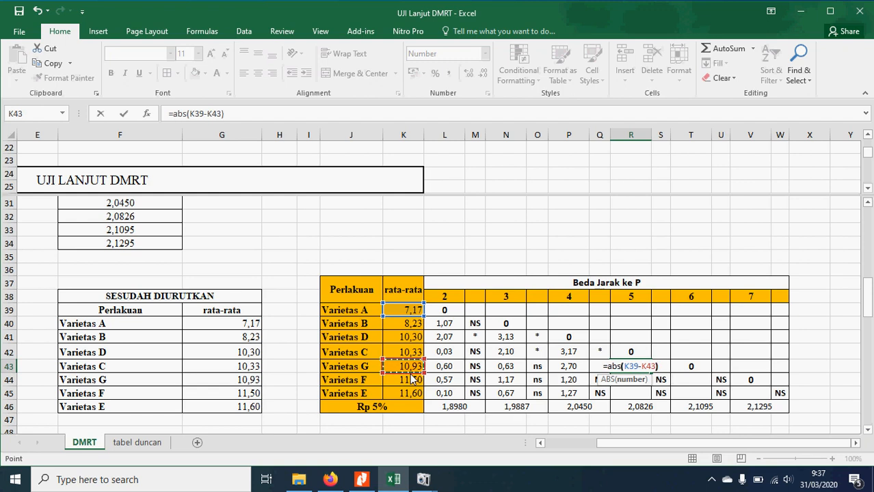
pyautogui.press('Return')
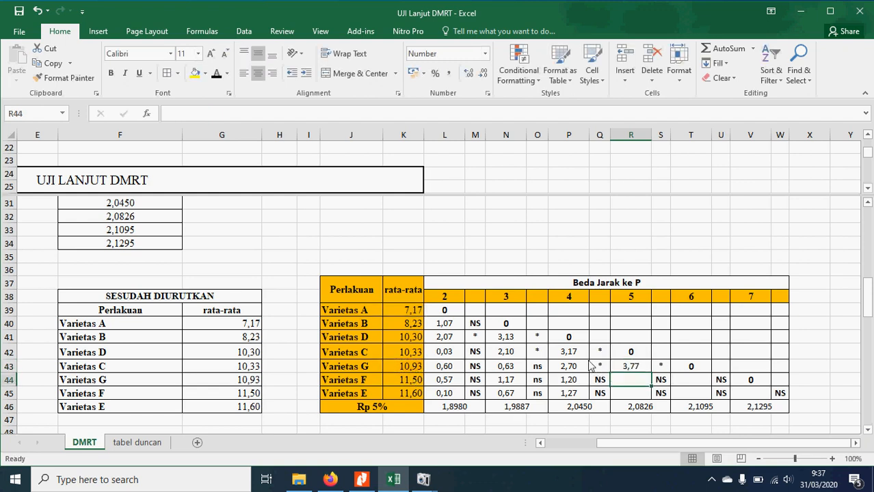
pyautogui.click(632, 369)
pyautogui.moveTo(650, 372); pyautogui.dragTo(649, 401)
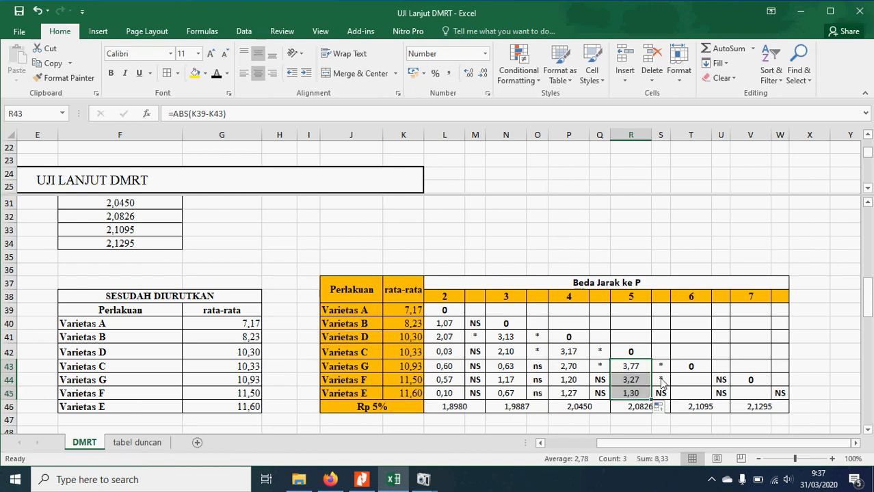
# Check the distance 5 significance mark, the copied Varietas F difference formula and the Rp 5% entry
pyautogui.click(660, 370)
pyautogui.click(644, 382)
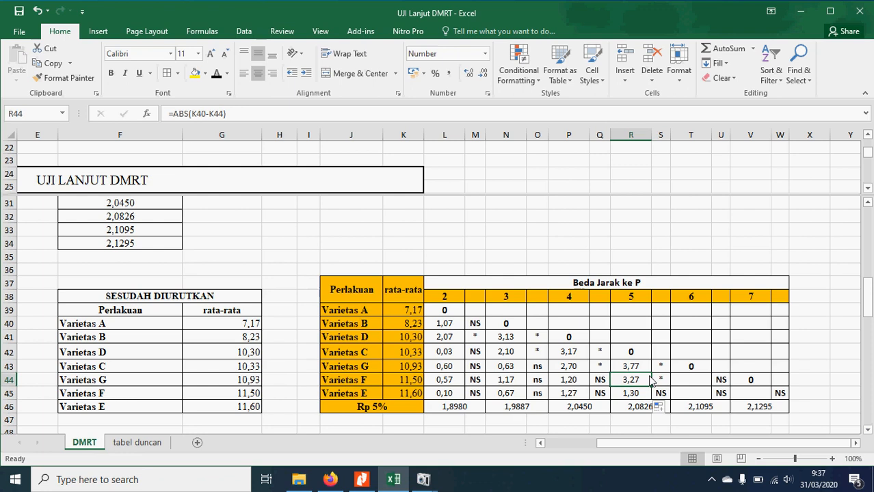
pyautogui.click(637, 413)
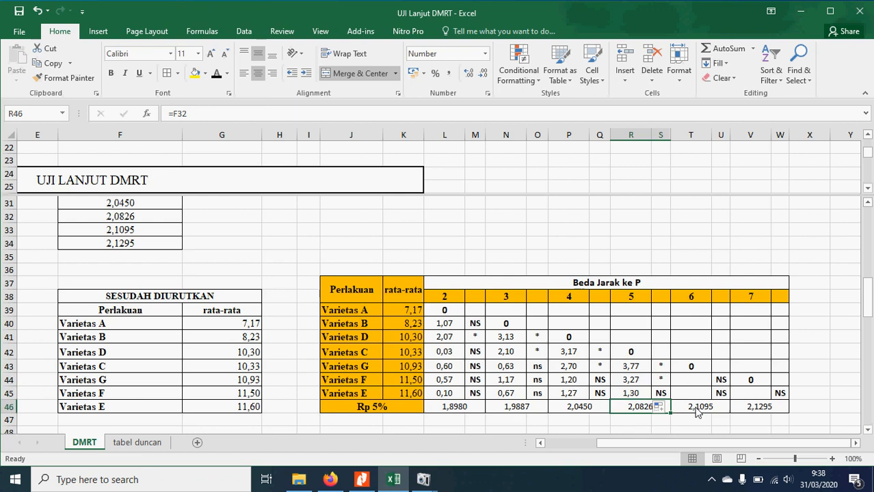
# Enter =ABS(K39-K44) as the Varietas F difference under distance 6, fill it down to Varietas E, and check the Rp 5% entry
pyautogui.click(695, 381)
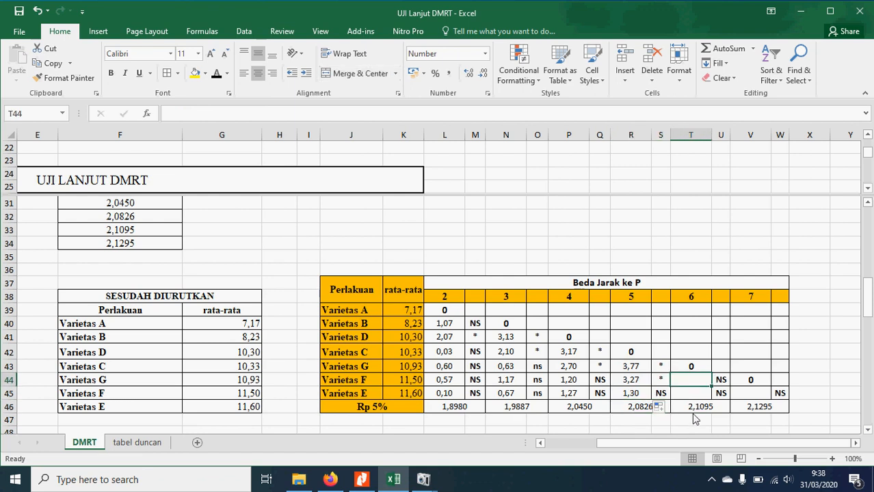
pyautogui.write('=abs(')
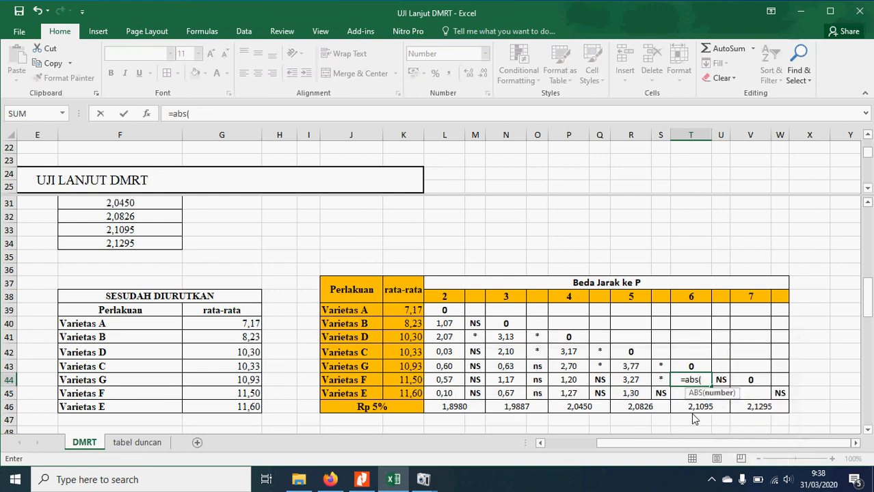
pyautogui.click(405, 309)
pyautogui.write('-')
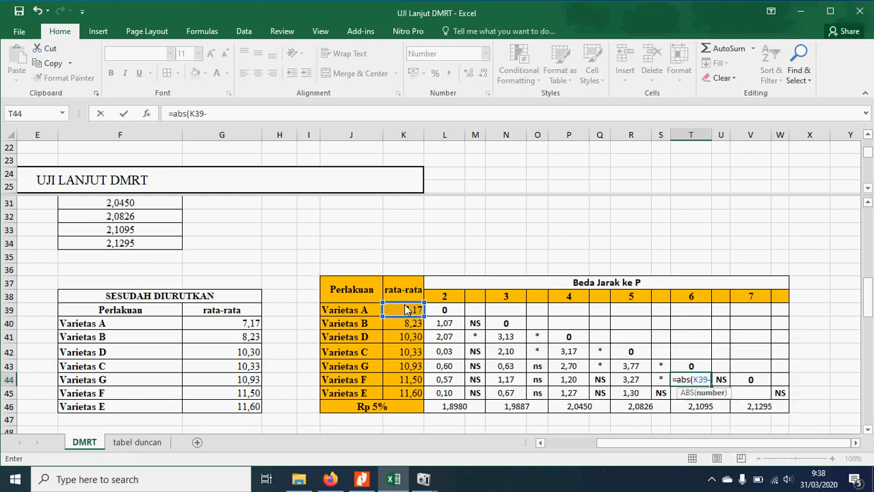
pyautogui.click(407, 385)
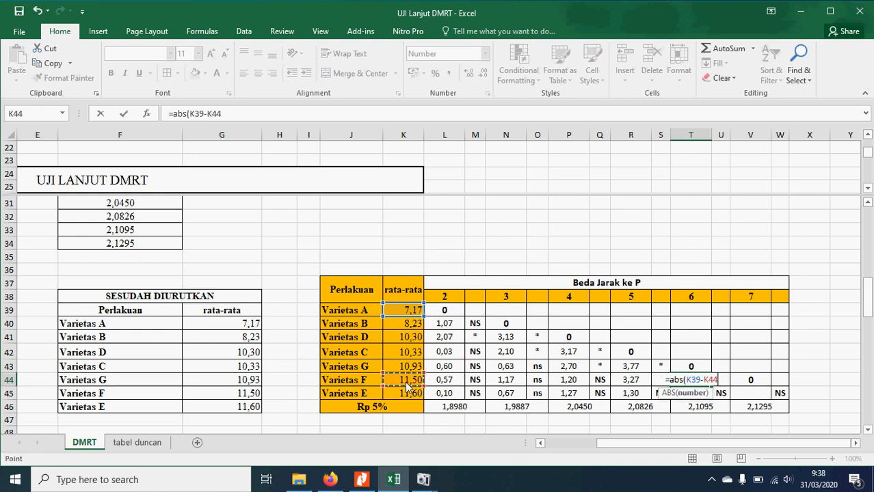
pyautogui.press('Return')
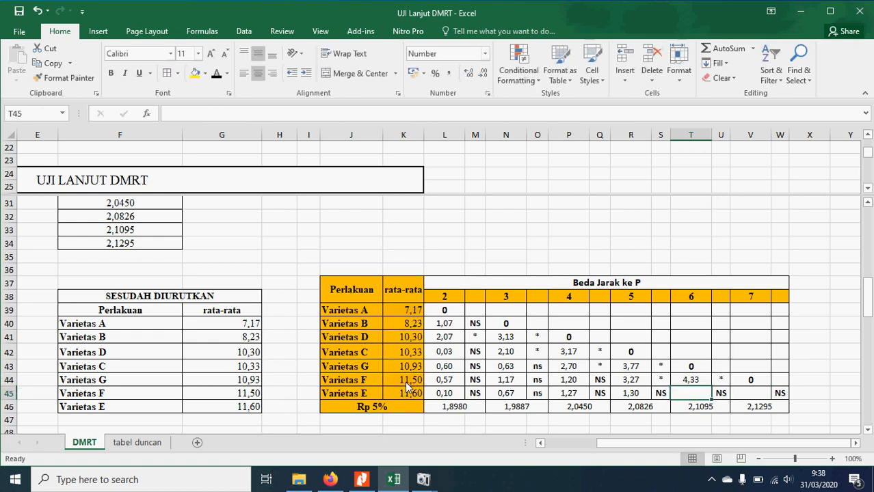
pyautogui.click(708, 381)
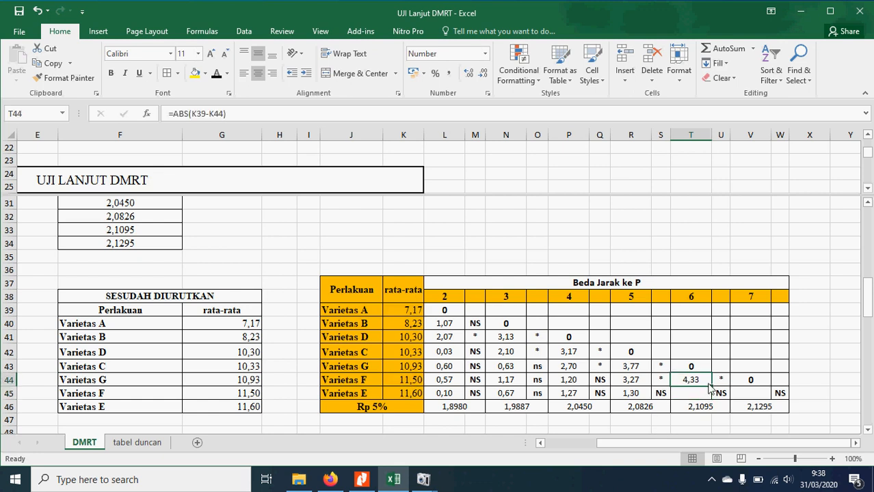
pyautogui.moveTo(711, 386); pyautogui.dragTo(708, 397)
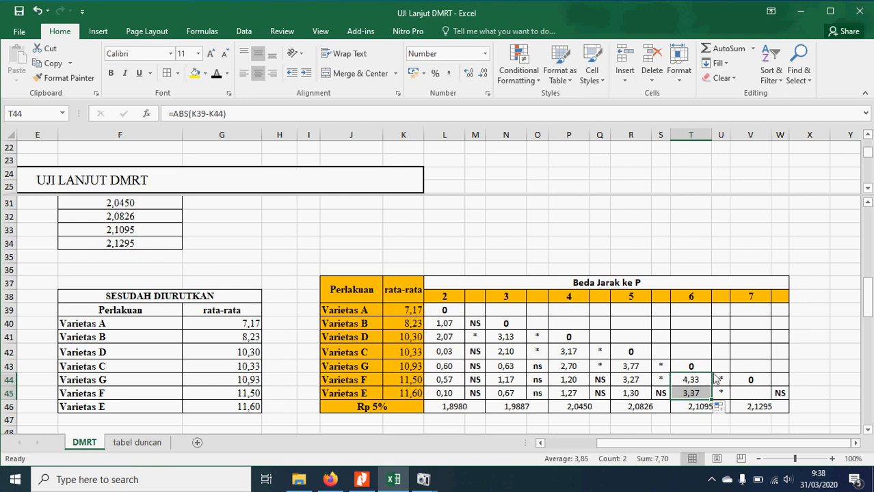
pyautogui.click(696, 409)
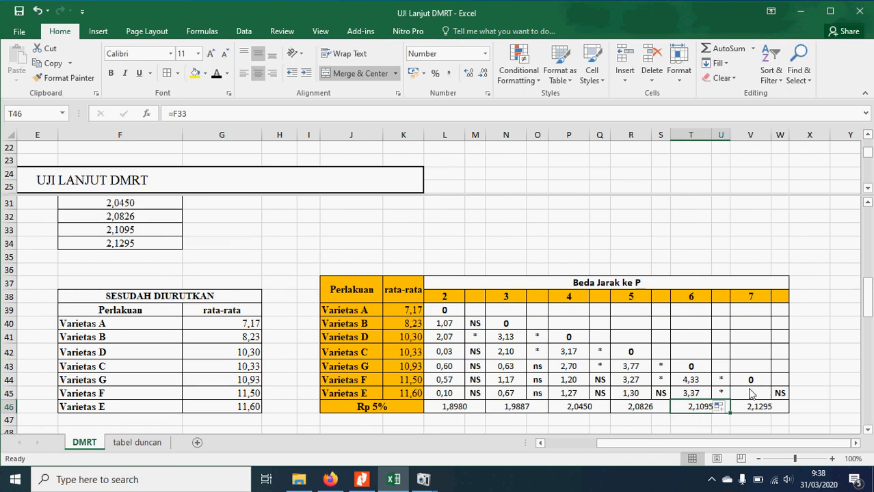
# Enter =ABS(K39-K45) as the Varietas E difference under distance 7
pyautogui.click(748, 396)
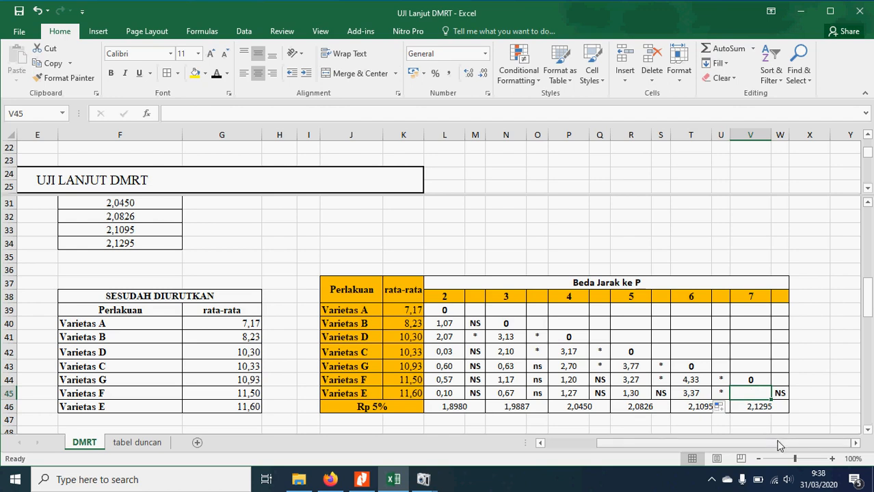
pyautogui.write('==abs(')
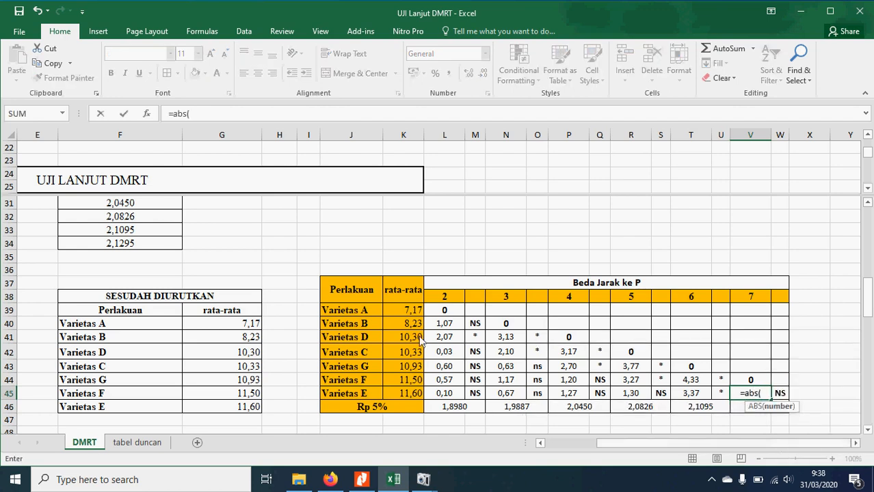
pyautogui.click(413, 315)
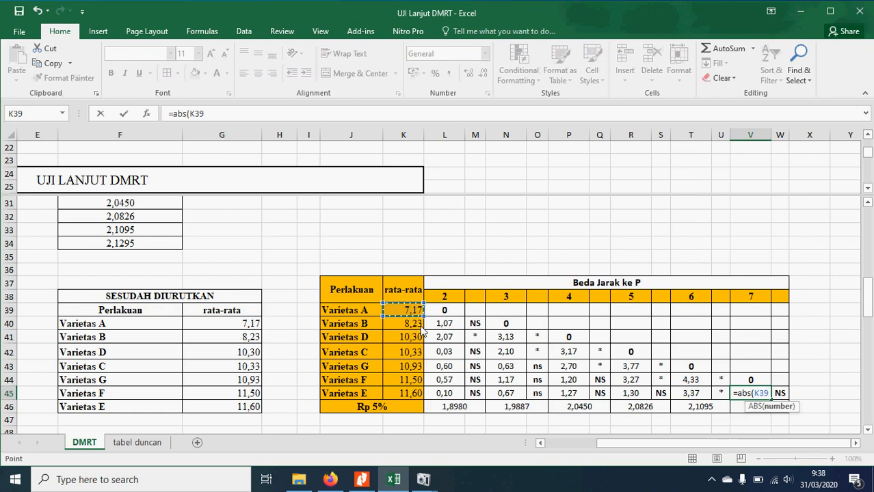
pyautogui.write('-')
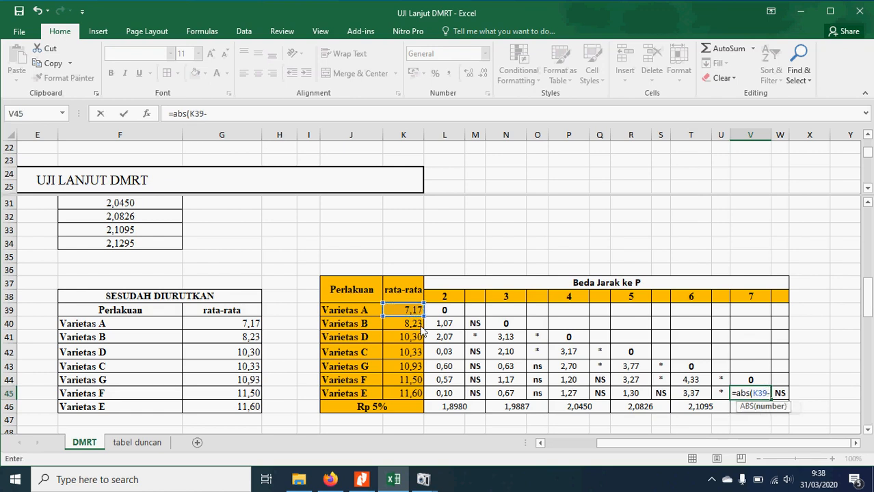
pyautogui.click(408, 397)
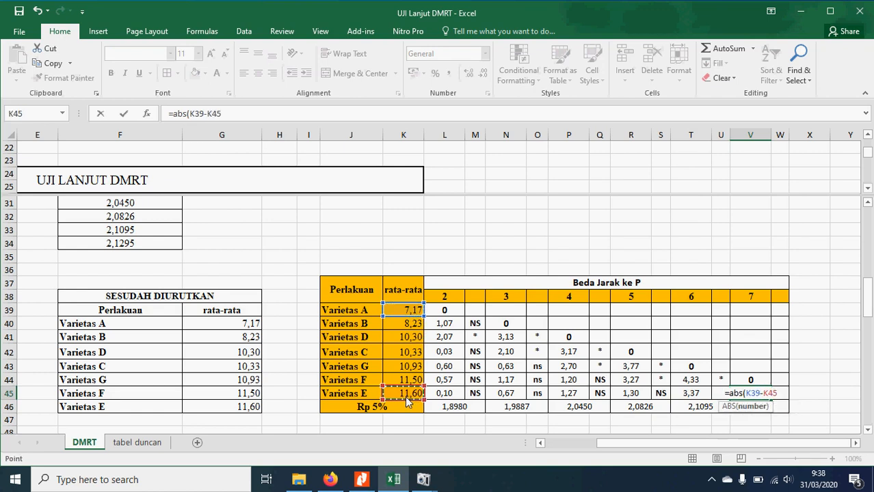
pyautogui.write(')')
pyautogui.press('Return')
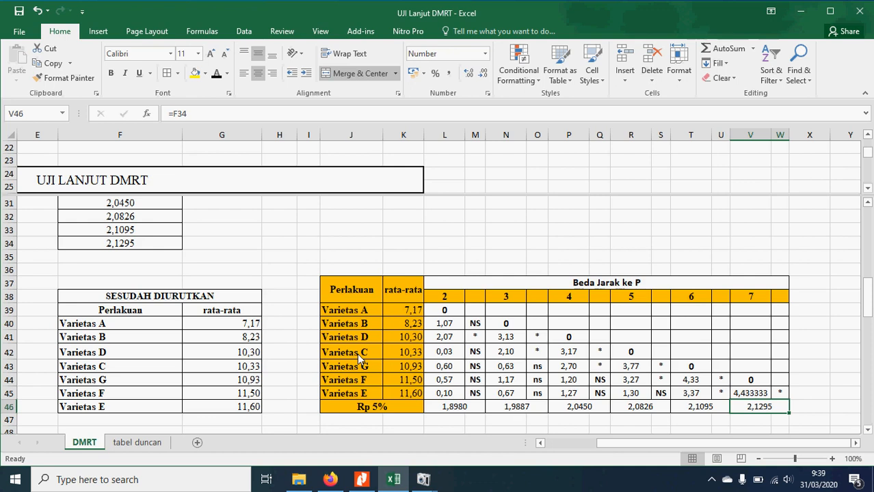
# Add the header "tanda huruf" beside rata-rata in the SESUDAH DIURUTKAN table and widen column H to fit it
pyautogui.click(287, 325)
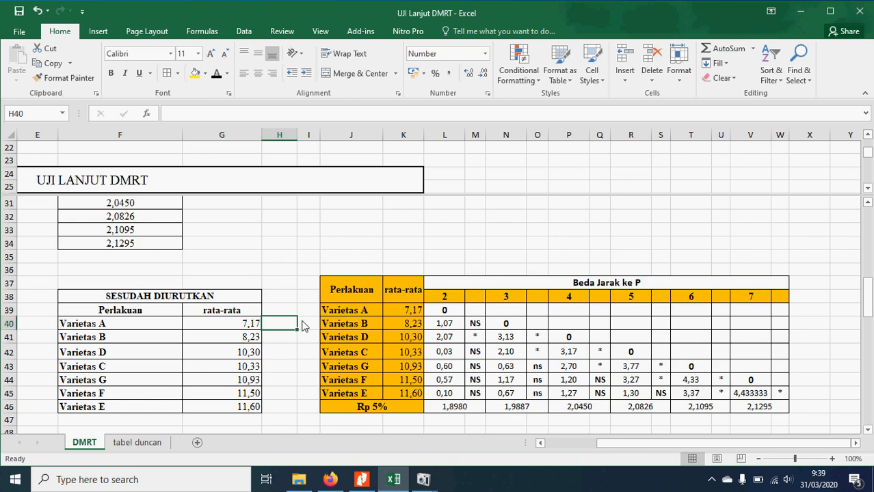
pyautogui.click(281, 312)
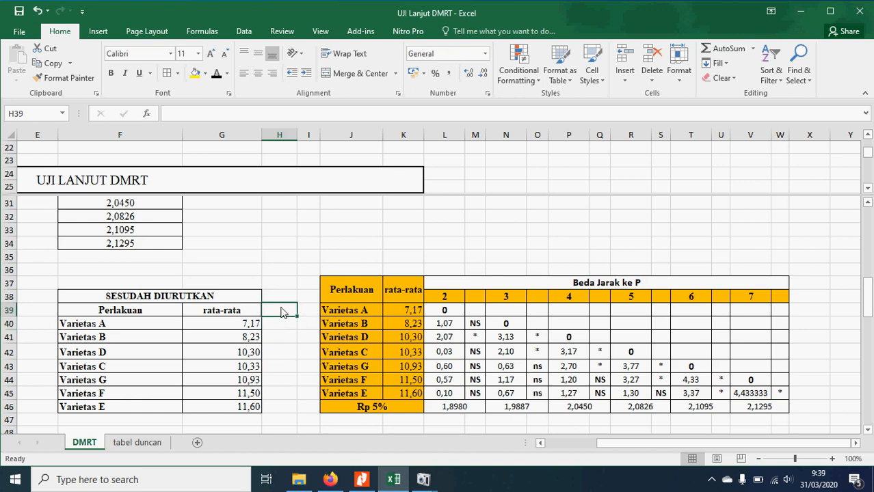
pyautogui.write('tanda huruf')
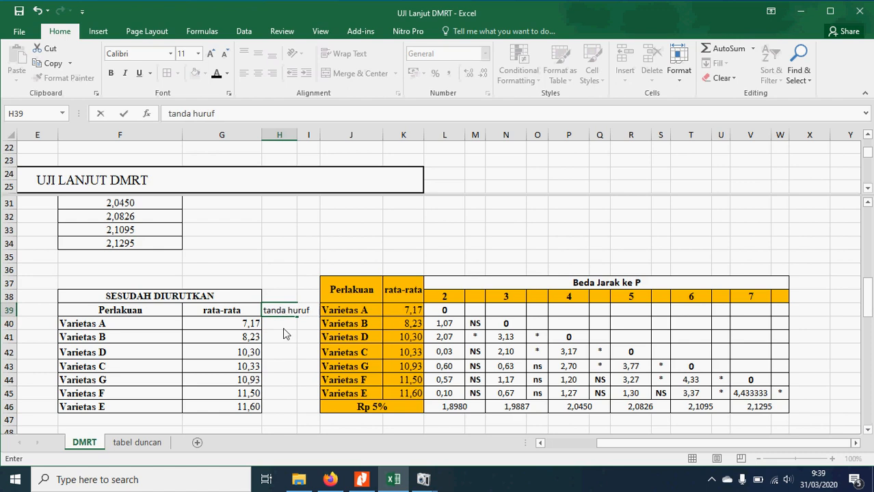
pyautogui.press('Return')
pyautogui.moveTo(297, 134); pyautogui.dragTo(311, 139)
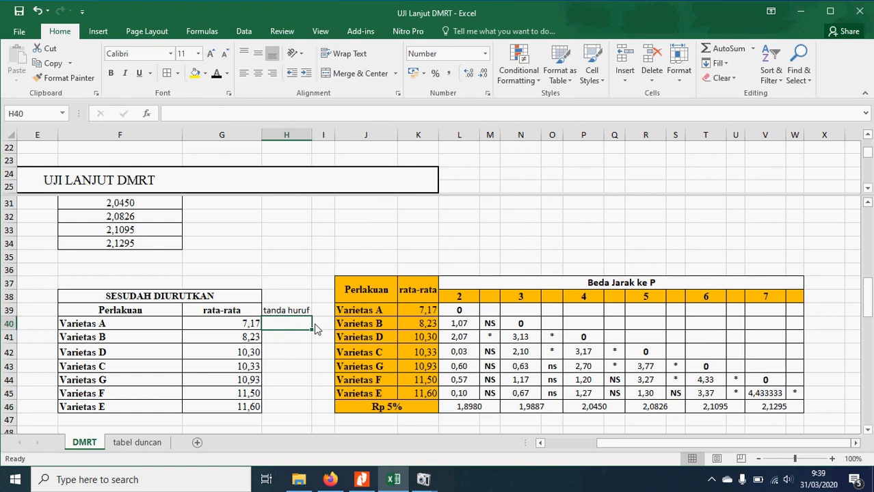
# Enter the letter a for Varietas A and Varietas B in the tanda huruf column
pyautogui.click(492, 327)
pyautogui.click(272, 331)
pyautogui.write('a')
pyautogui.click(275, 342)
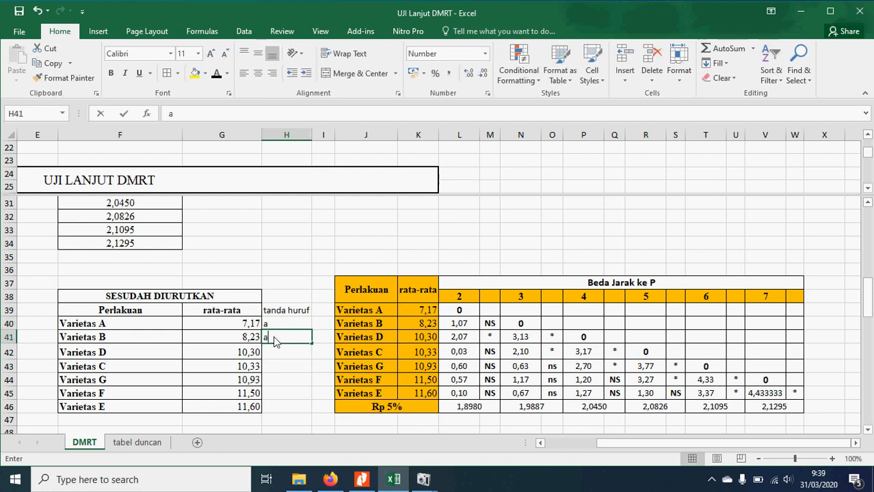
pyautogui.write('a')
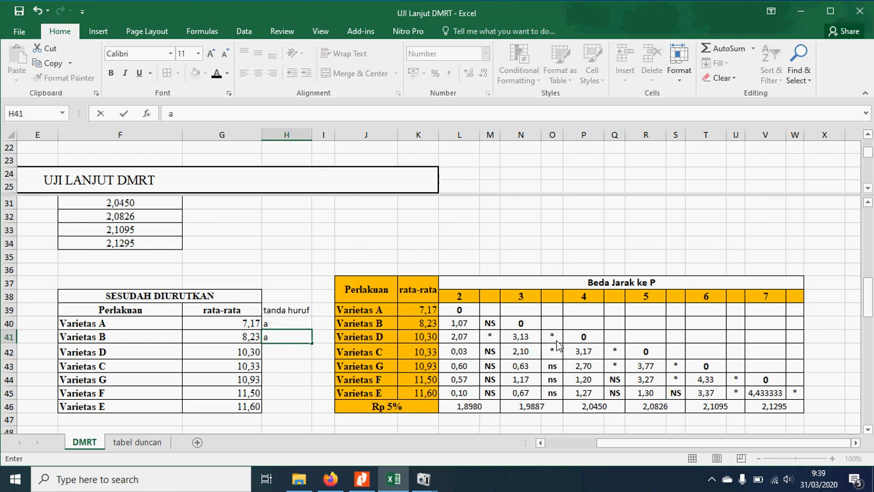
pyautogui.click(554, 348)
# Examine the significance marks comparing Varietas A with Varietas C, G and F to decide the next letter codes
pyautogui.click(288, 355)
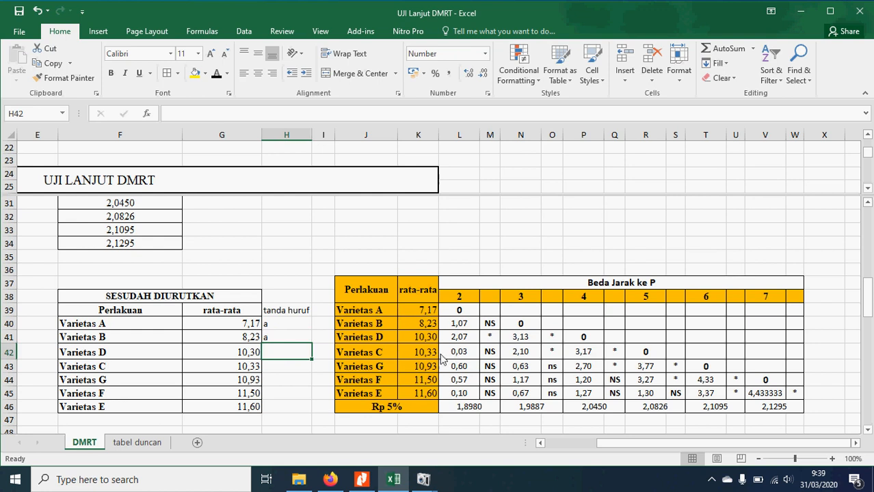
pyautogui.click(586, 354)
pyautogui.click(614, 353)
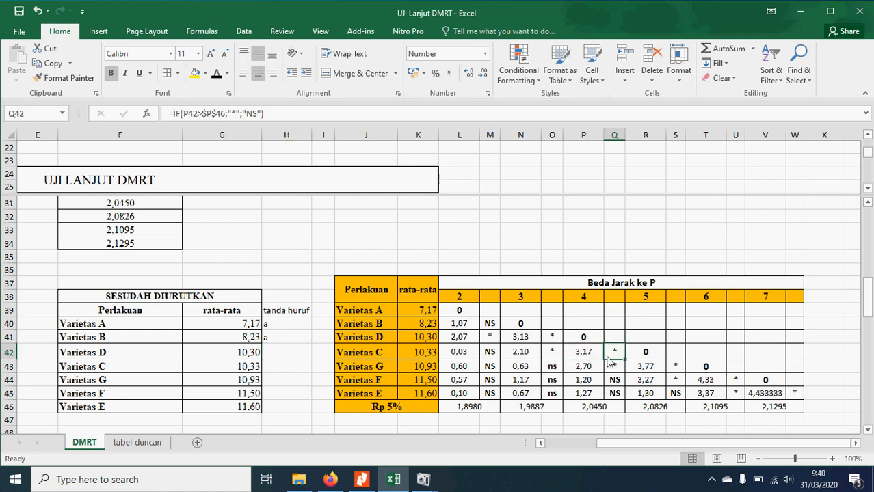
pyautogui.click(378, 310)
pyautogui.click(389, 368)
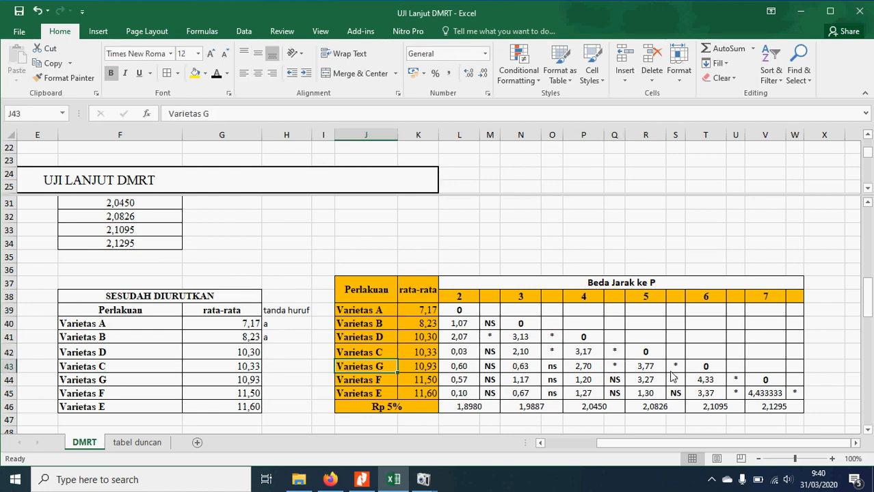
pyautogui.click(429, 316)
pyautogui.click(411, 385)
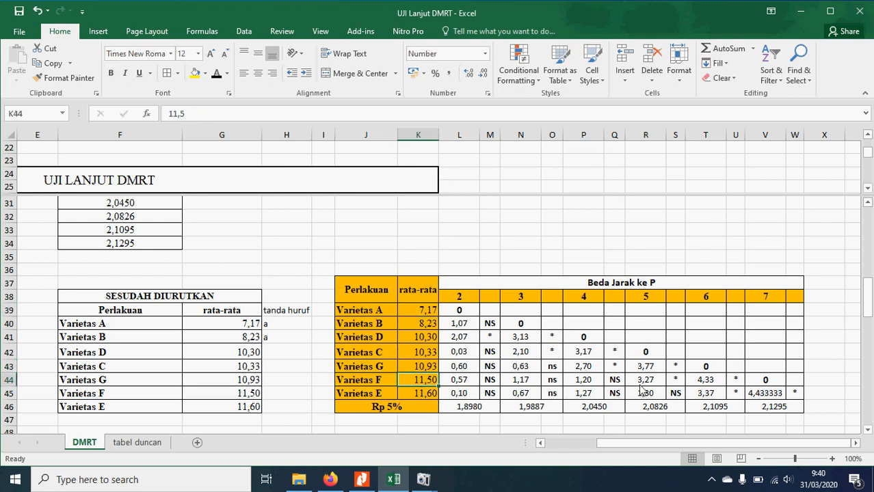
pyautogui.click(414, 310)
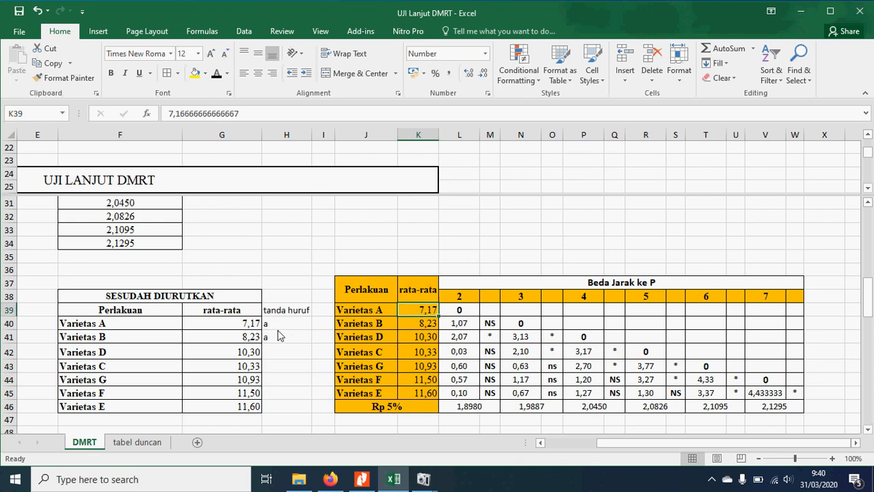
# Format the tanda huruf column with borders from its header through Varietas E, a bold italic header and a slightly larger width
pyautogui.moveTo(282, 313); pyautogui.dragTo(280, 415)
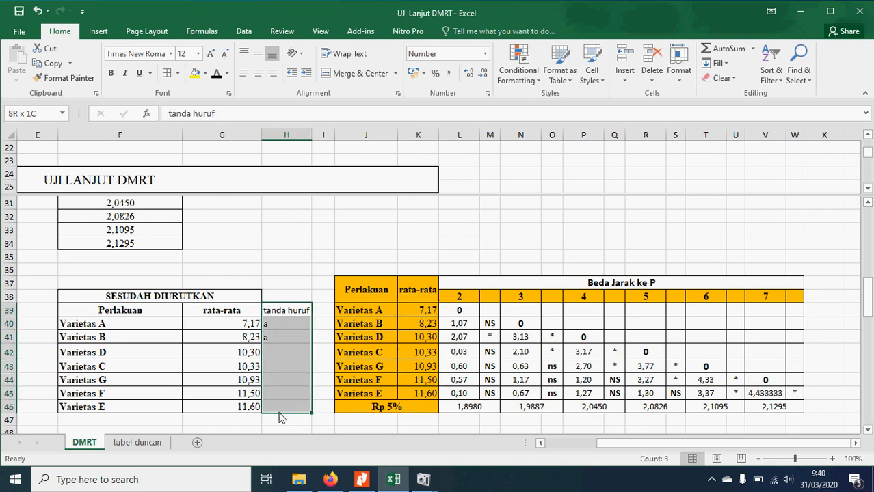
pyautogui.click(166, 73)
pyautogui.click(282, 311)
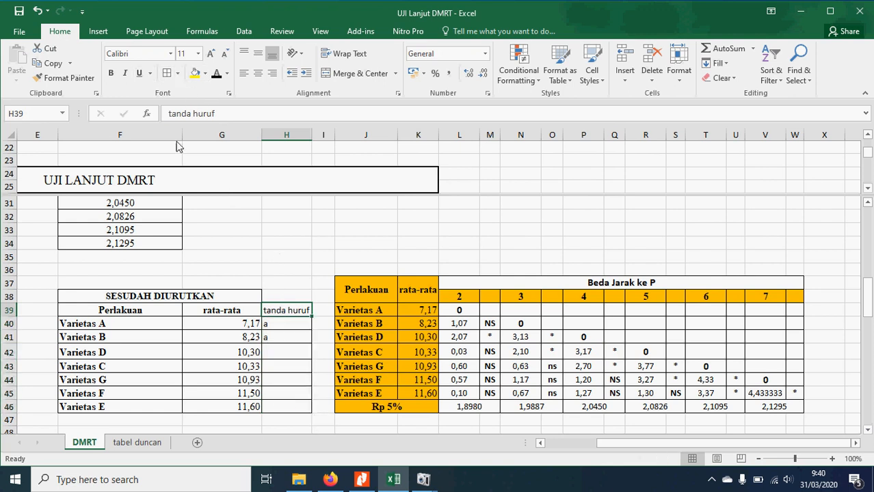
pyautogui.click(110, 73)
pyautogui.click(124, 73)
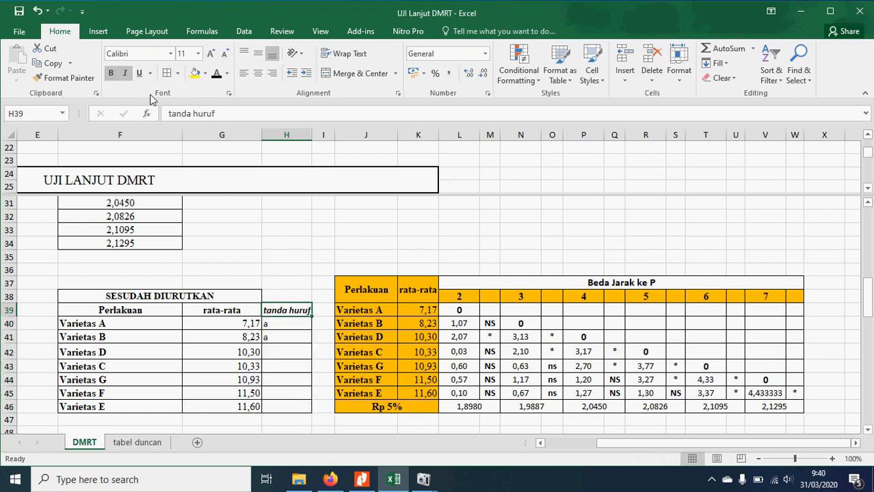
pyautogui.click(303, 353)
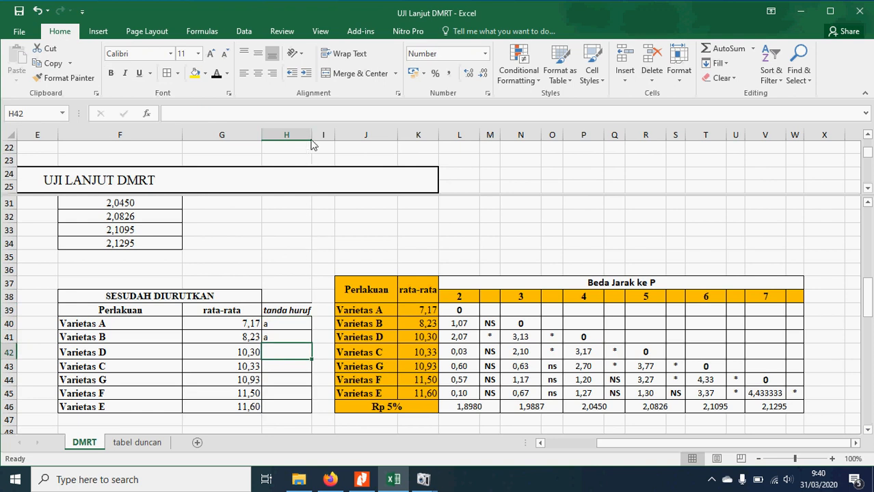
pyautogui.moveTo(311, 141); pyautogui.dragTo(322, 140)
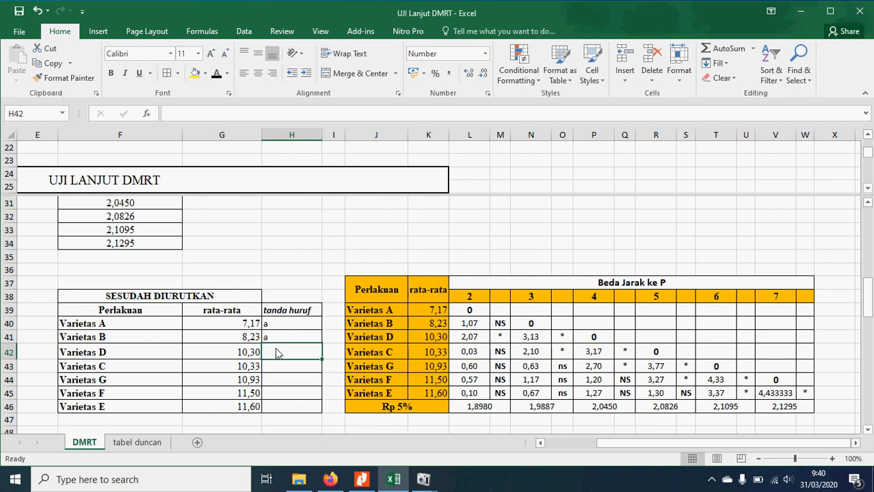
# Compare the means of Varietas B and Varietas D against their tanda huruf cells to determine the letter for Varietas D
pyautogui.click(436, 327)
pyautogui.click(440, 339)
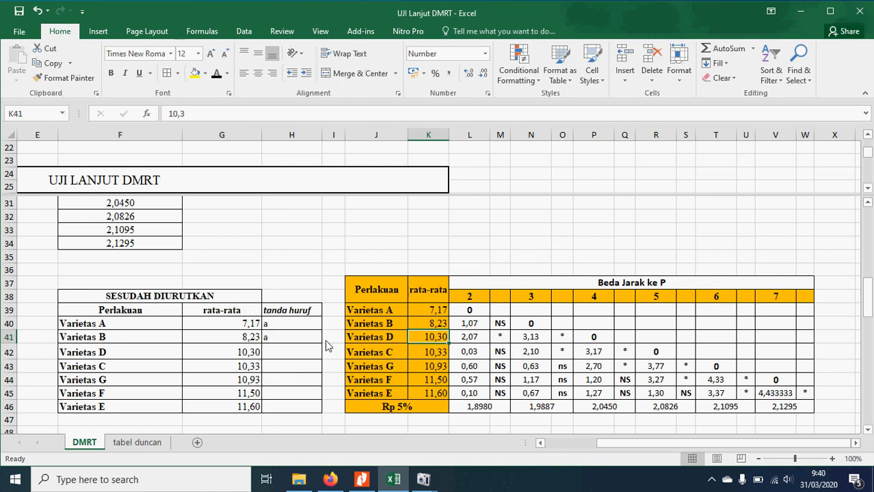
pyautogui.click(305, 357)
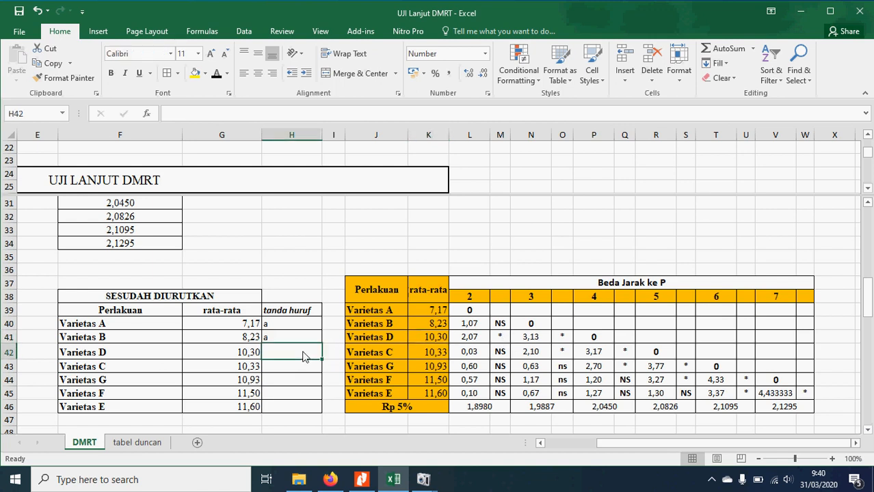
pyautogui.click(304, 338)
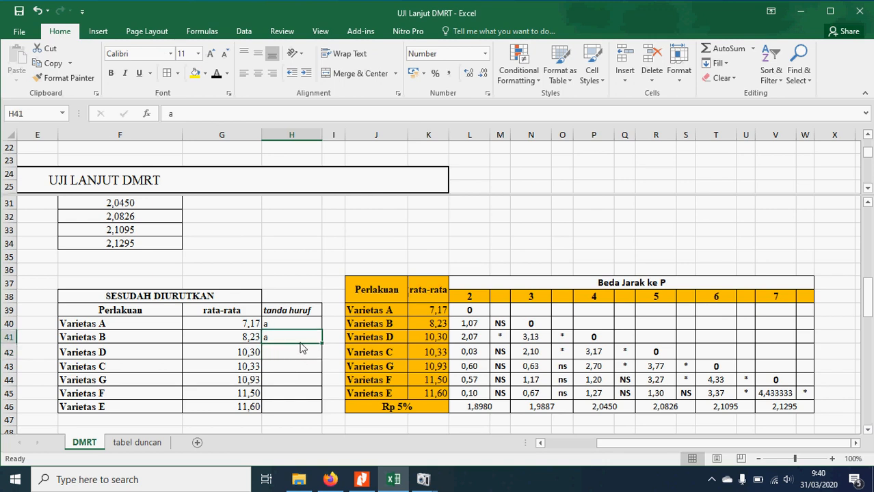
# Check the significance marks for Varietas B and Varietas D, and enter the letter b for Varietas D and Varietas C in the tanda huruf column
pyautogui.click(283, 355)
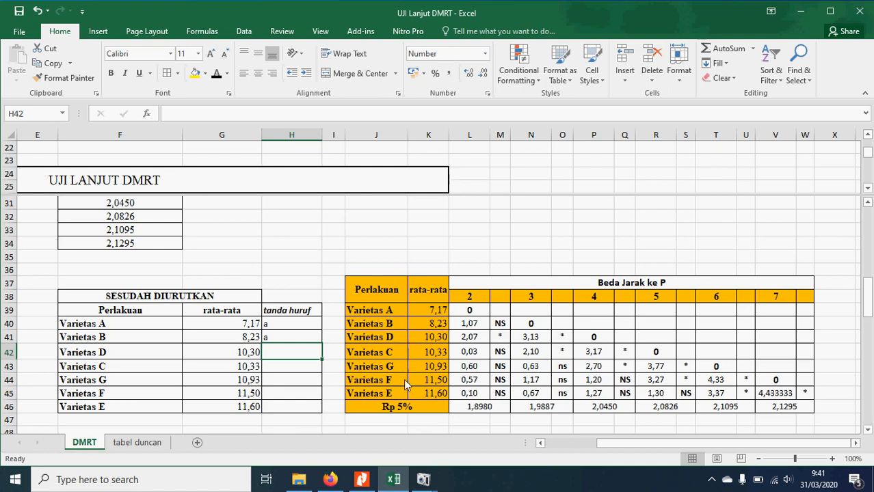
pyautogui.click(686, 381)
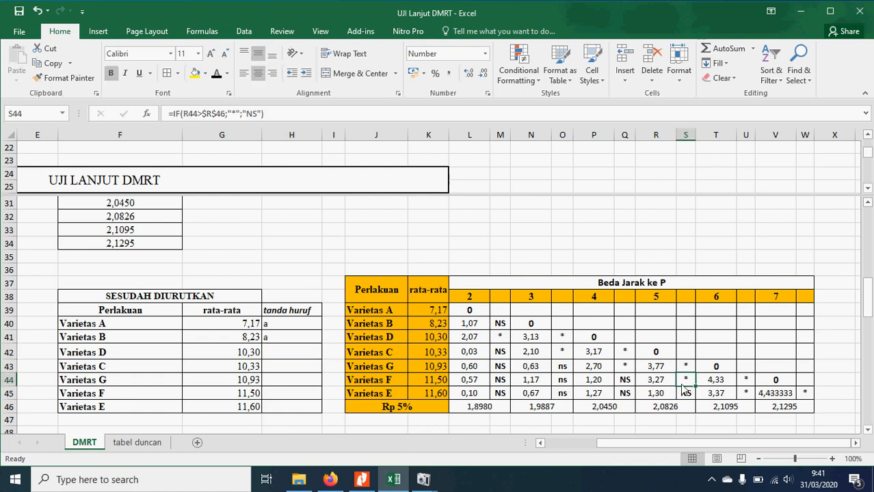
pyautogui.click(748, 397)
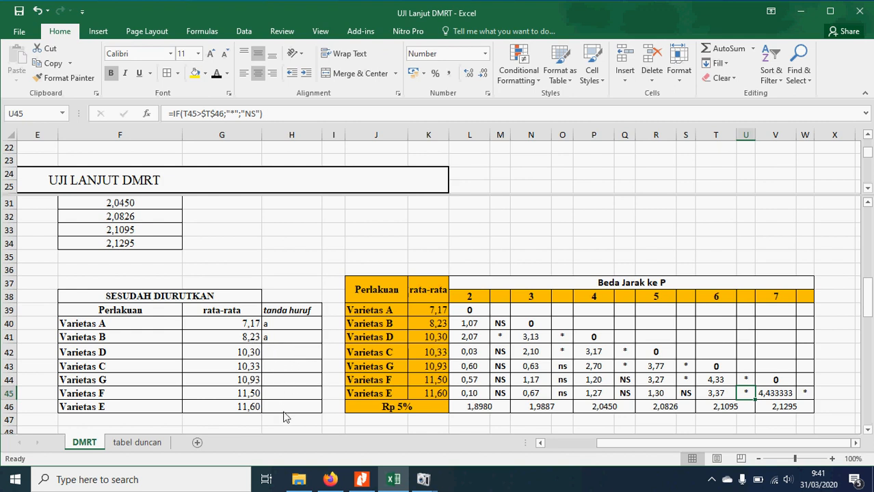
pyautogui.click(422, 337)
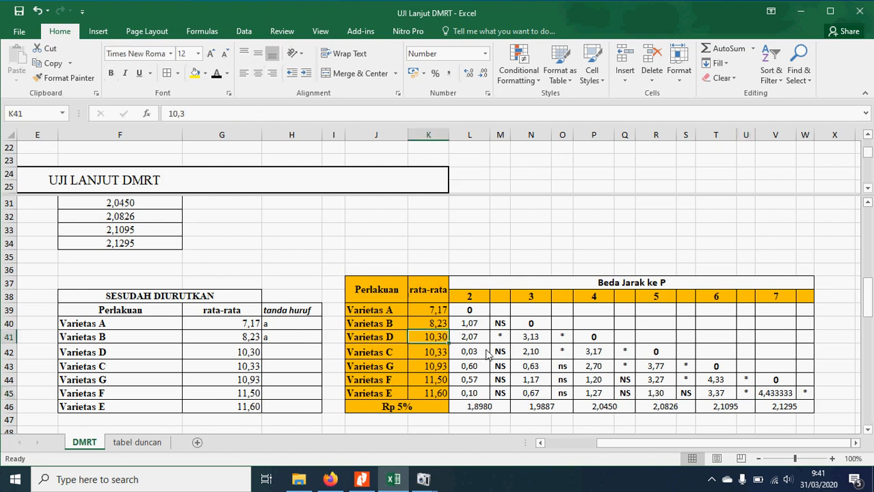
pyautogui.click(500, 355)
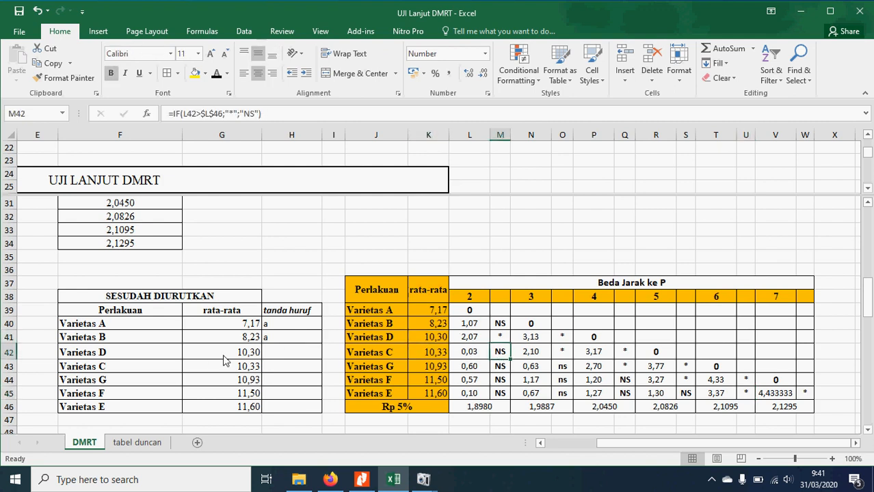
pyautogui.click(287, 355)
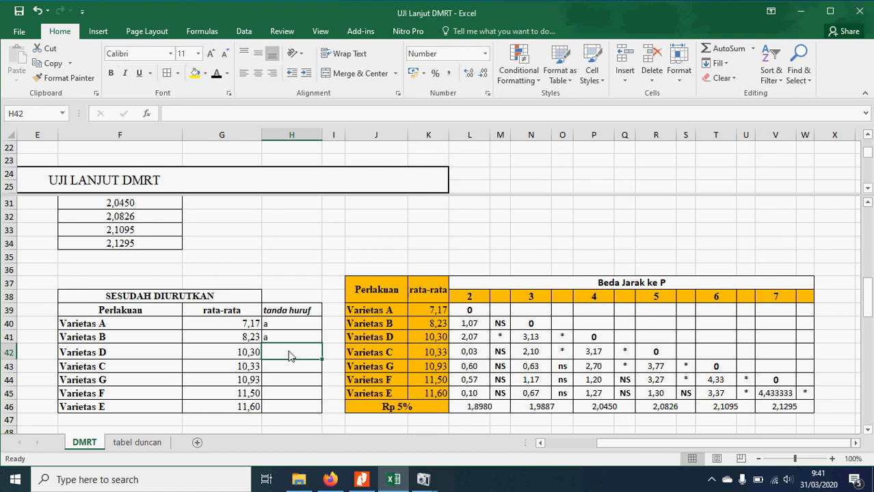
pyautogui.write('b')
pyautogui.click(288, 368)
pyautogui.write('b')
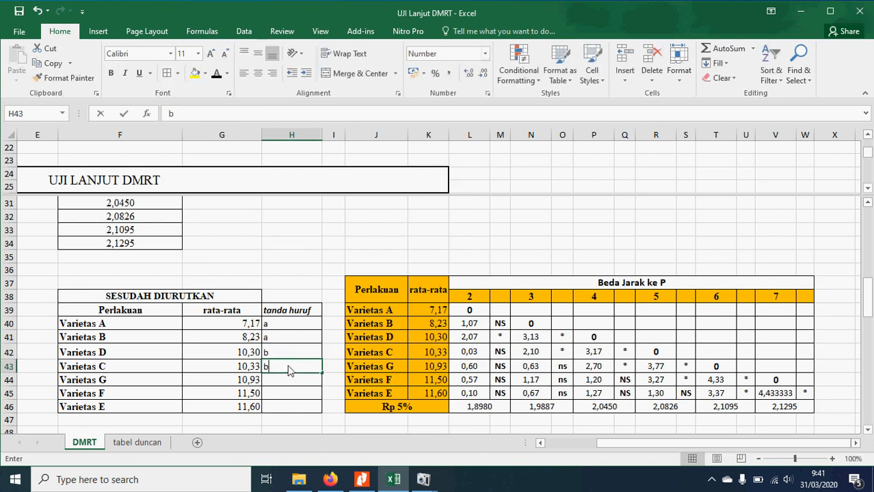
# Enter the letter b for Varietas G, Varietas F and Varietas E in the tanda huruf column
pyautogui.click(287, 361)
pyautogui.click(315, 387)
pyautogui.write('b')
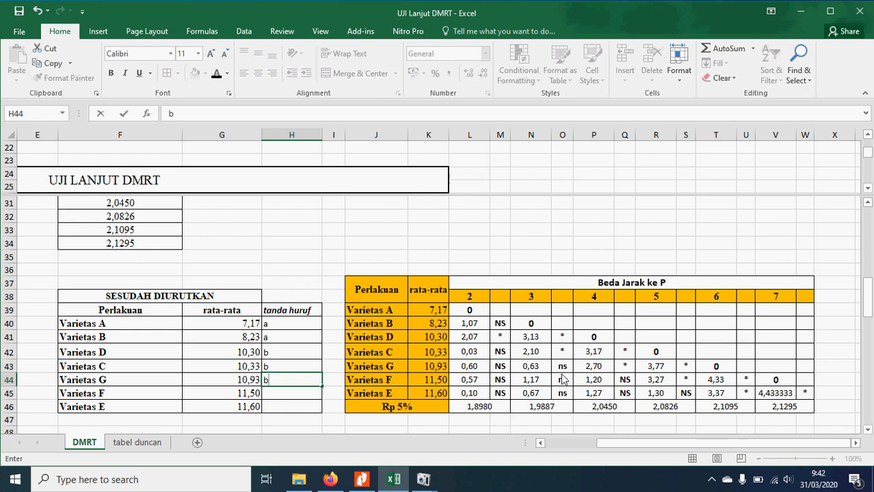
pyautogui.click(543, 299)
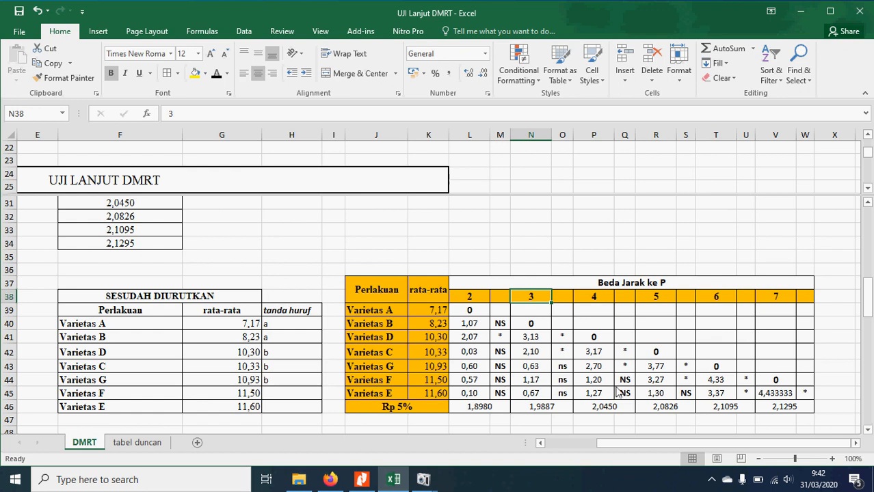
pyautogui.click(309, 397)
pyautogui.write('b')
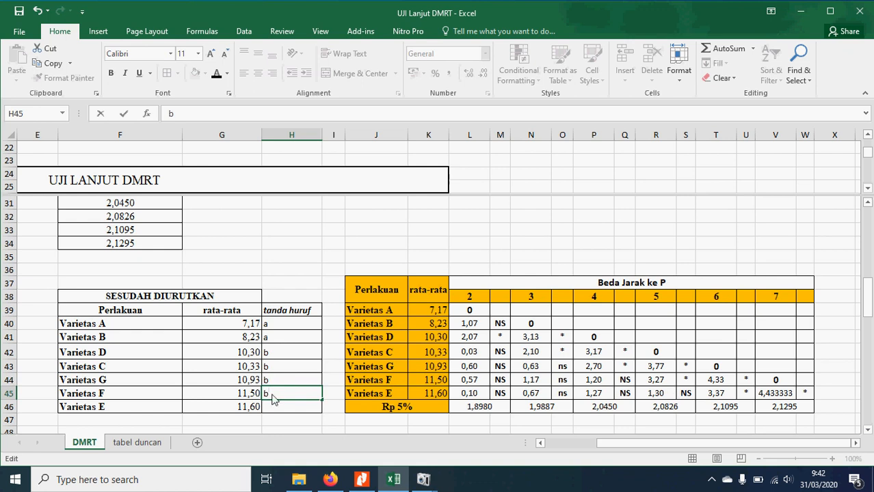
pyautogui.click(303, 410)
pyautogui.write('b')
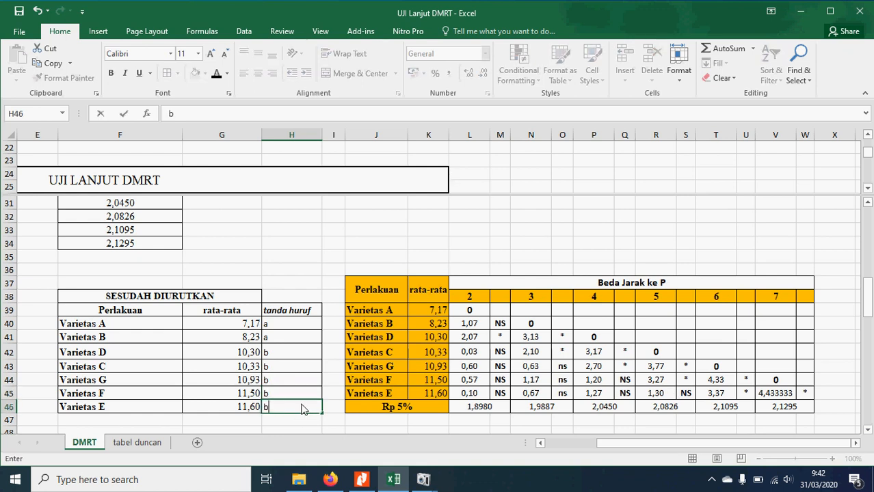
# Check the letter codes of Varietas D through Varietas E against their mean differences and significance marks in the Beda Jarak ke P table
pyautogui.click(287, 349)
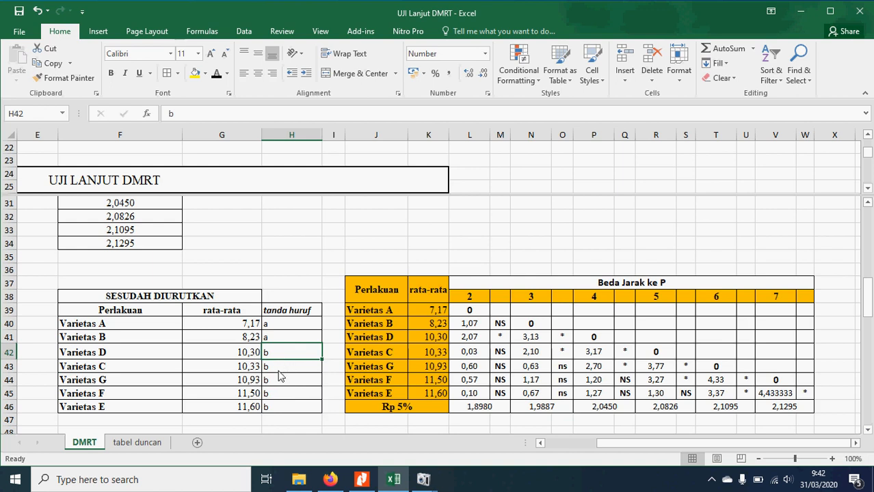
pyautogui.click(274, 371)
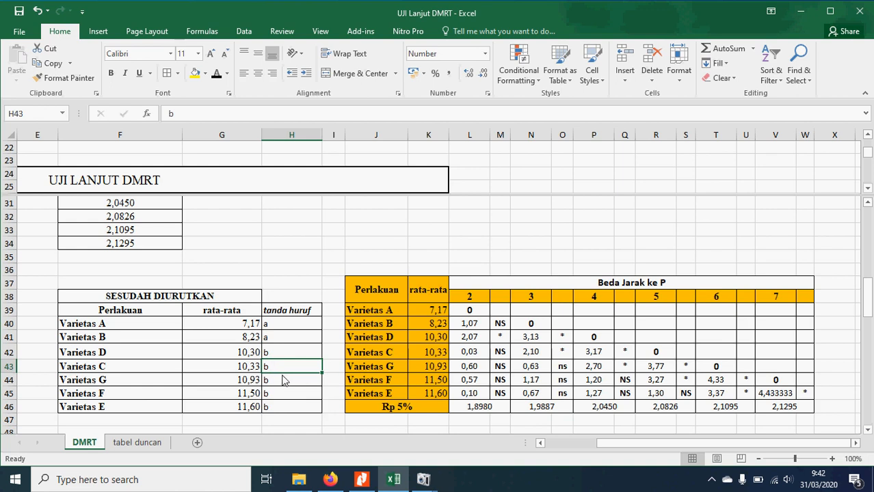
pyautogui.click(505, 369)
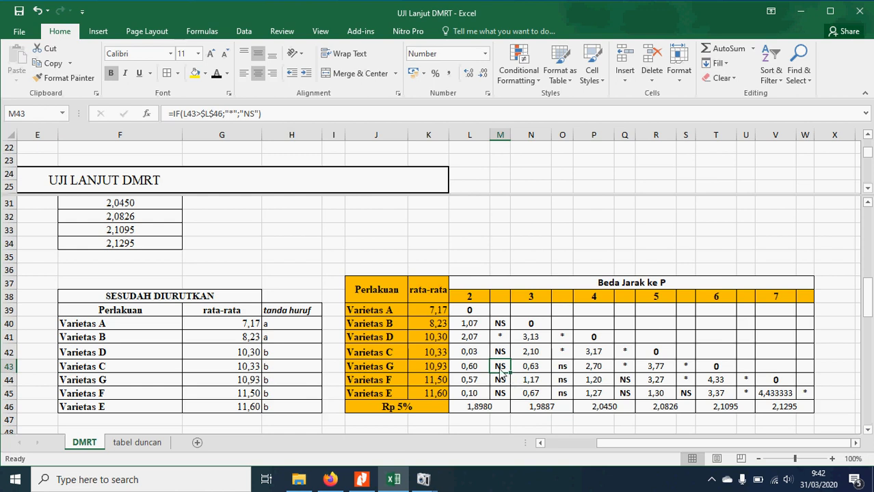
pyautogui.click(379, 356)
pyautogui.click(404, 384)
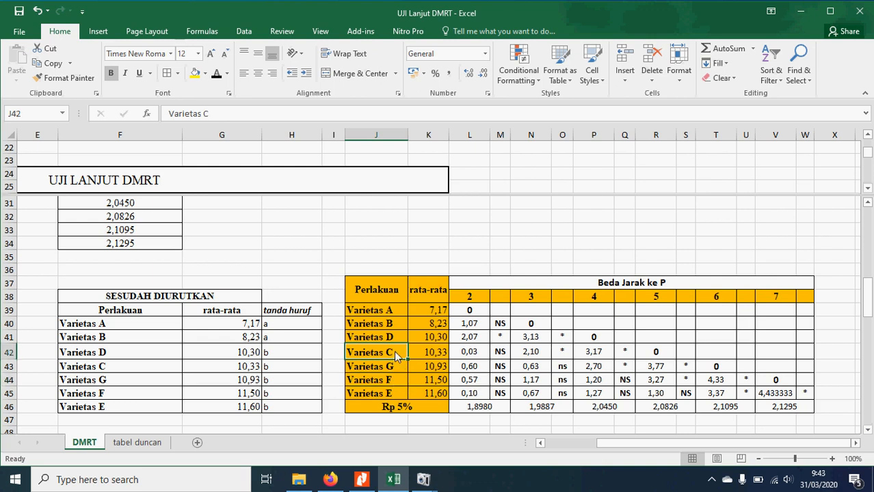
pyautogui.click(561, 381)
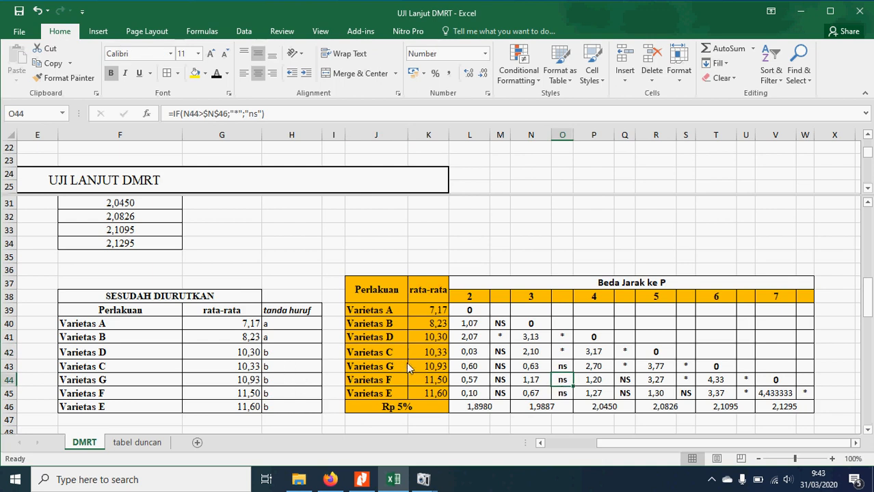
pyautogui.click(401, 357)
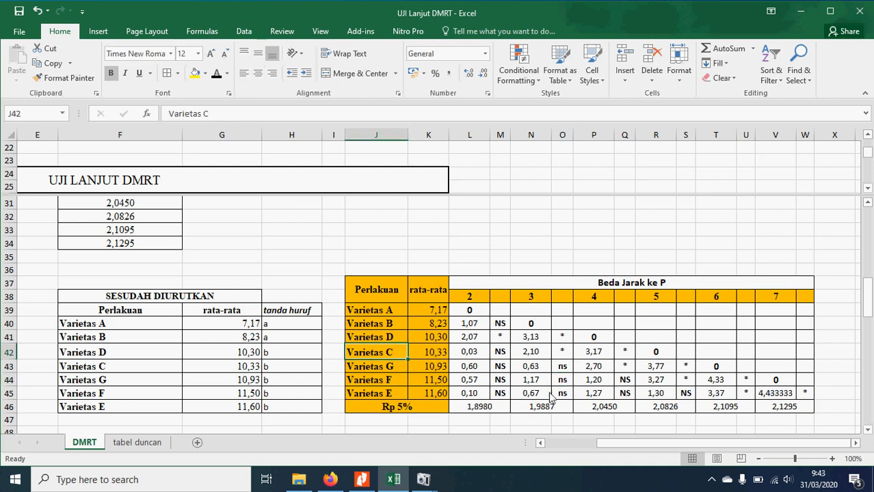
pyautogui.click(628, 406)
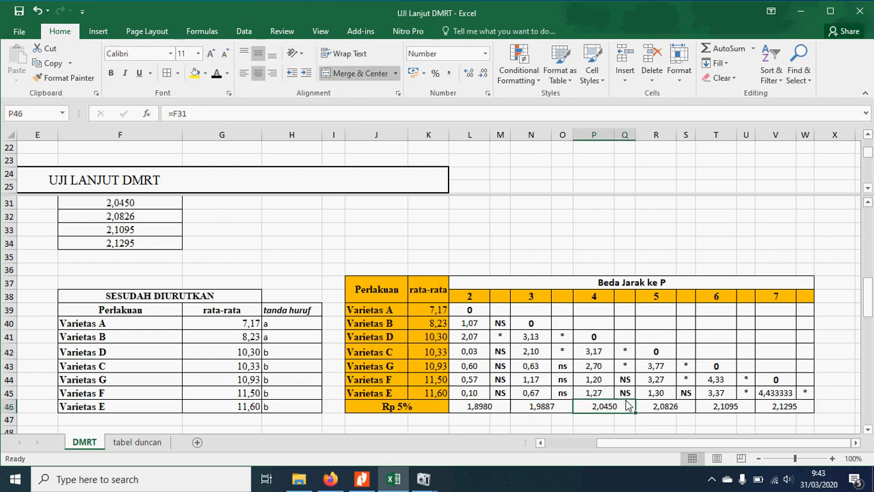
pyautogui.click(610, 395)
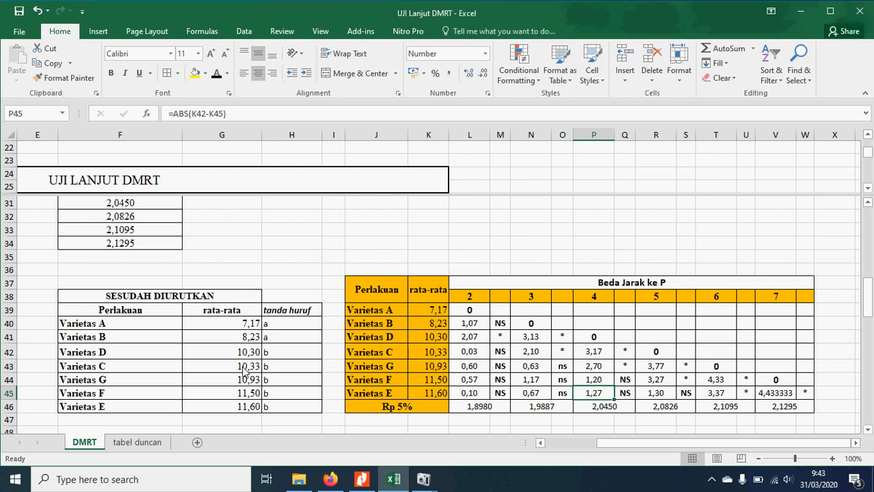
pyautogui.click(279, 383)
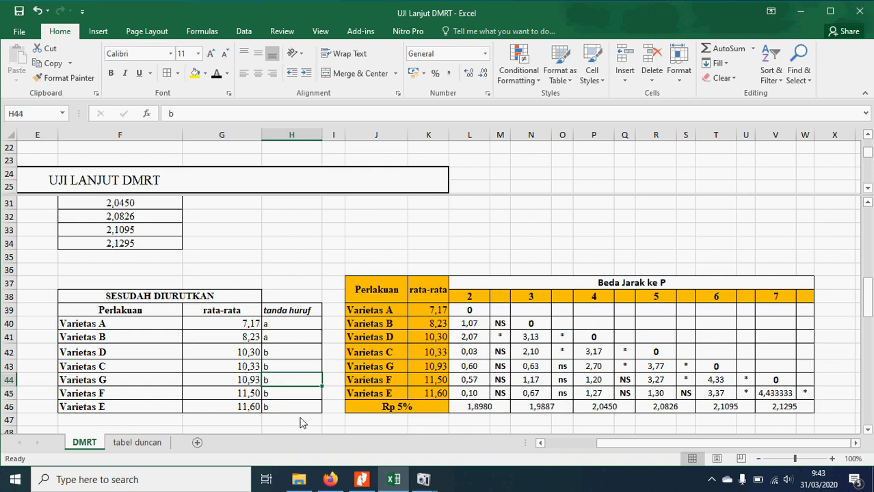
pyautogui.click(505, 396)
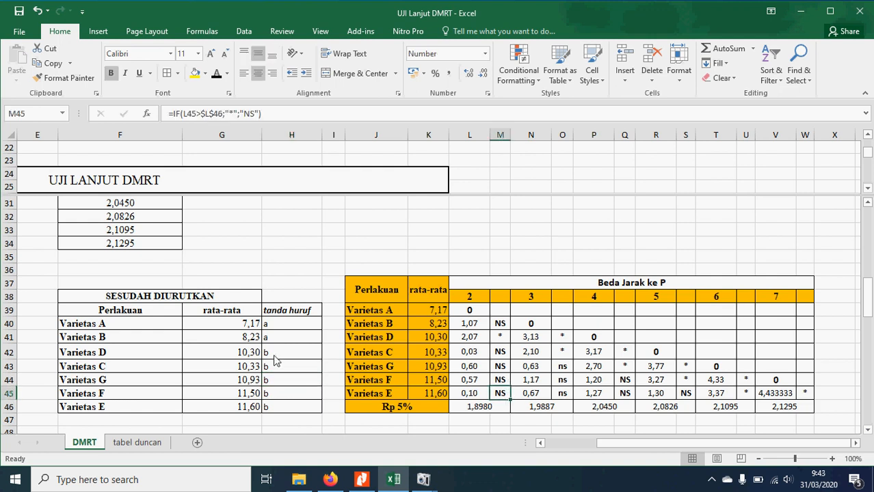
# Center the letter codes in the tanda huruf column from Varietas A through Varietas E
pyautogui.moveTo(288, 326); pyautogui.dragTo(292, 407)
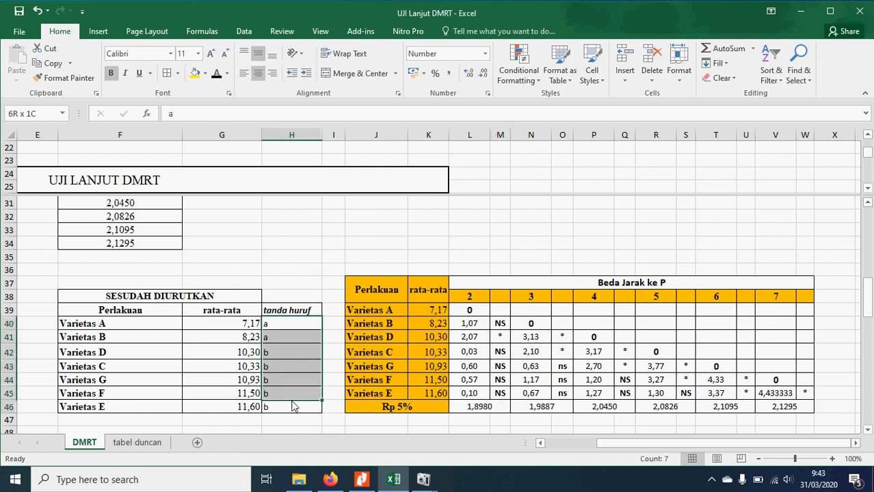
pyautogui.click(285, 326)
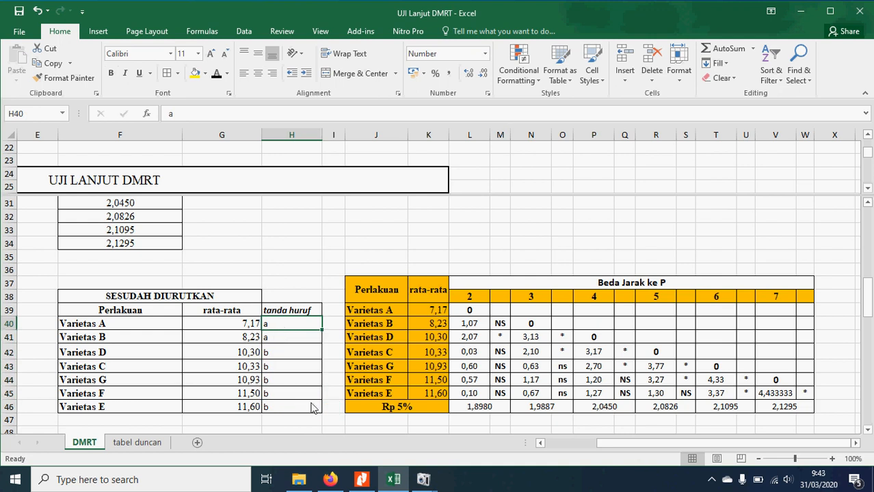
pyautogui.moveTo(271, 327); pyautogui.dragTo(286, 407)
pyautogui.click(257, 73)
pyautogui.click(316, 350)
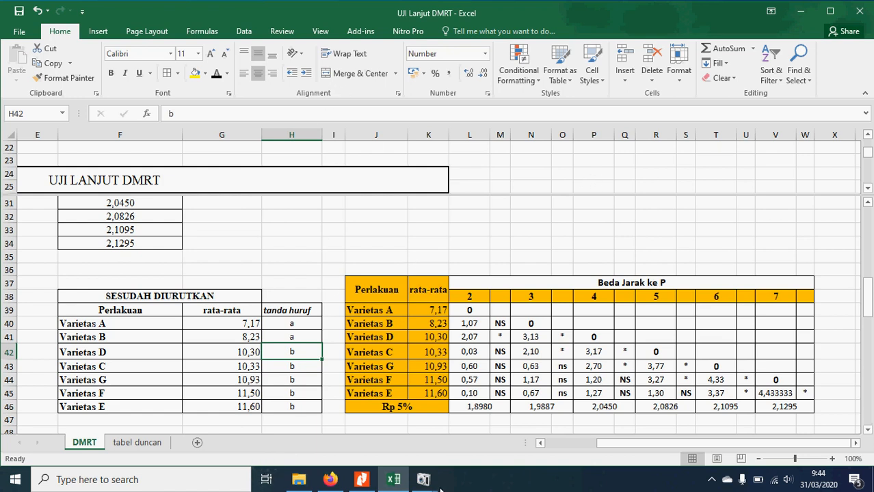
pyautogui.click(423, 480)
pyautogui.click(375, 442)
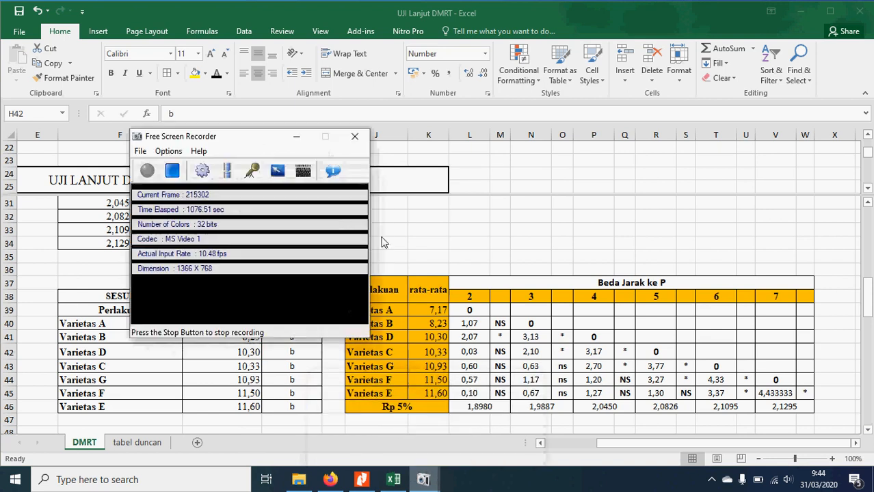